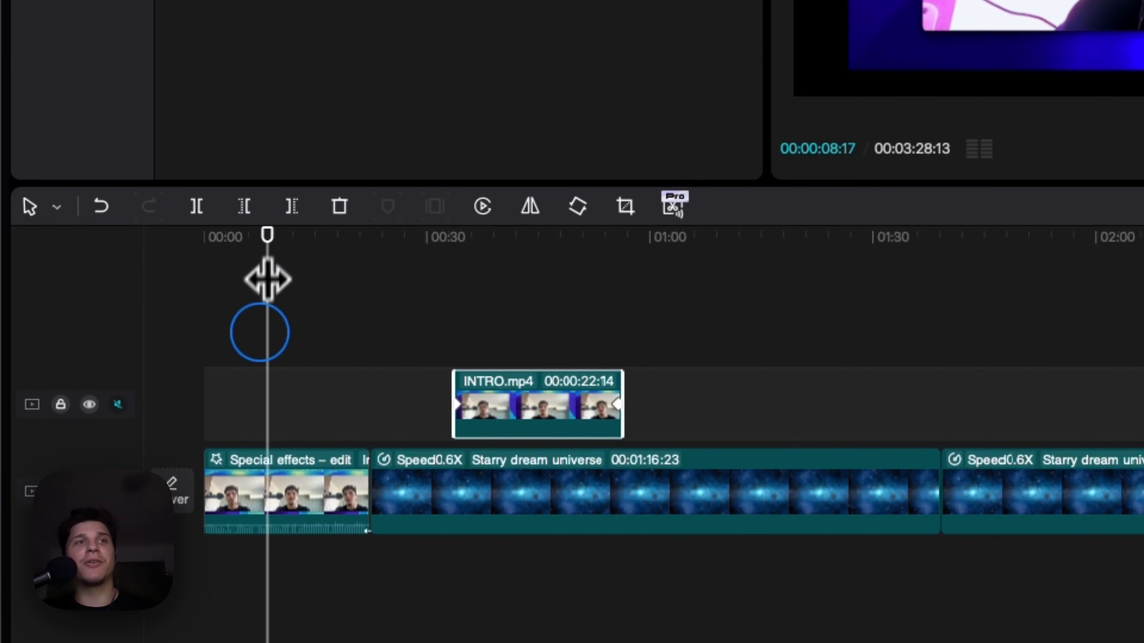
- Move the INTRO.mp4 overlay clip above the edited intro clip and open its mask settings
{"action": "left_click_drag", "start_coordinate": [489, 408], "coordinate": [360, 410]}
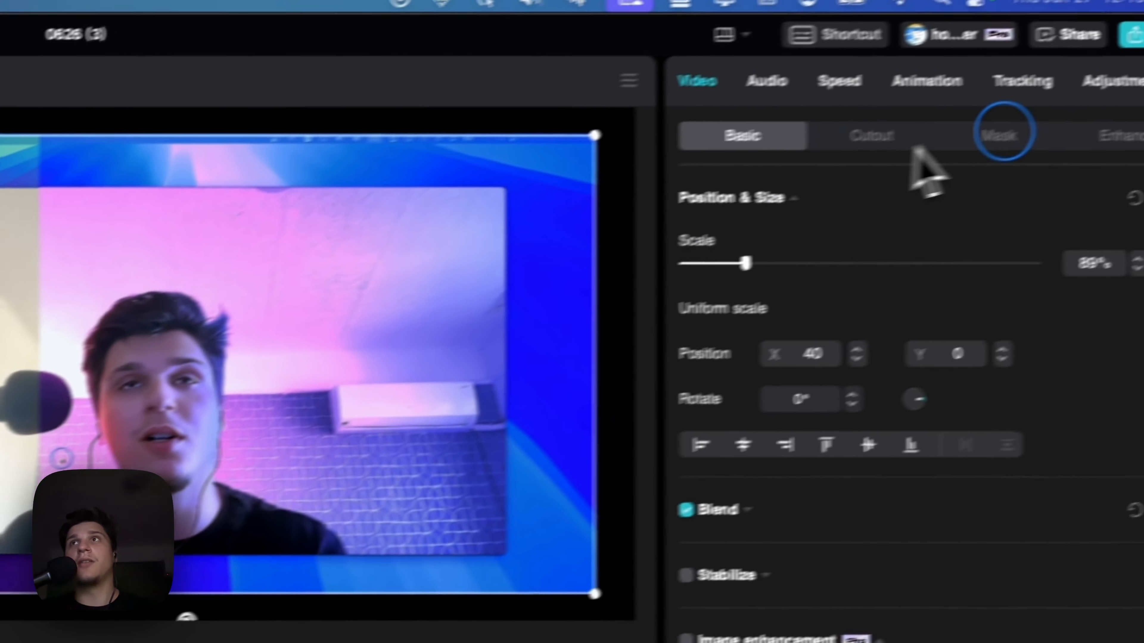
{"action": "left_click", "coordinate": [993, 137]}
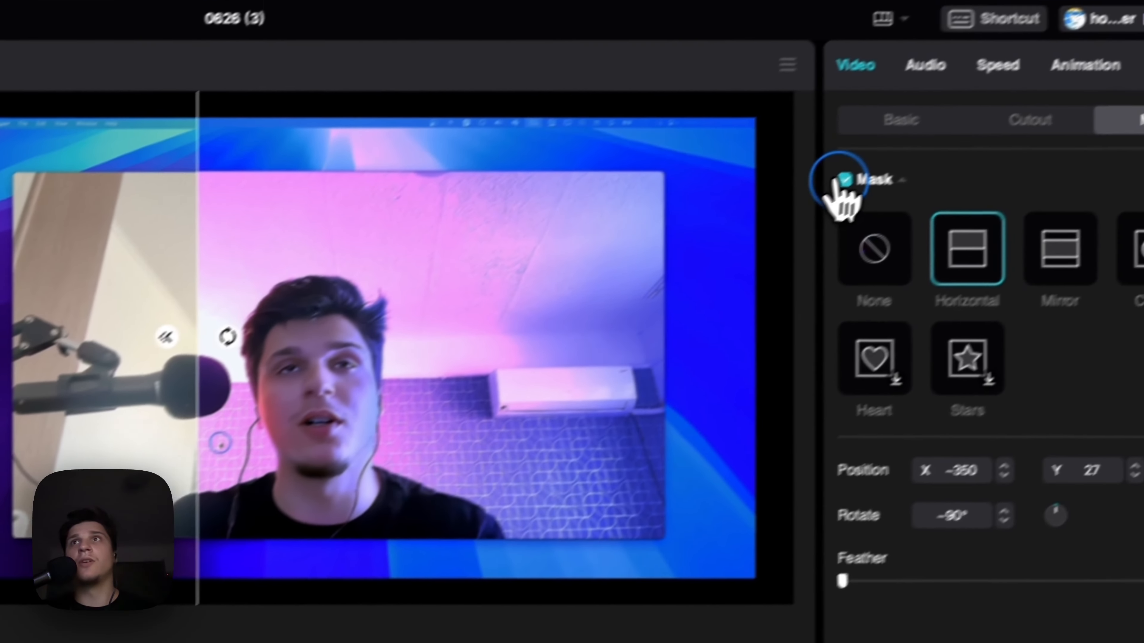
{"action": "left_click", "coordinate": [1098, 43]}
{"action": "left_click", "coordinate": [1098, 43]}
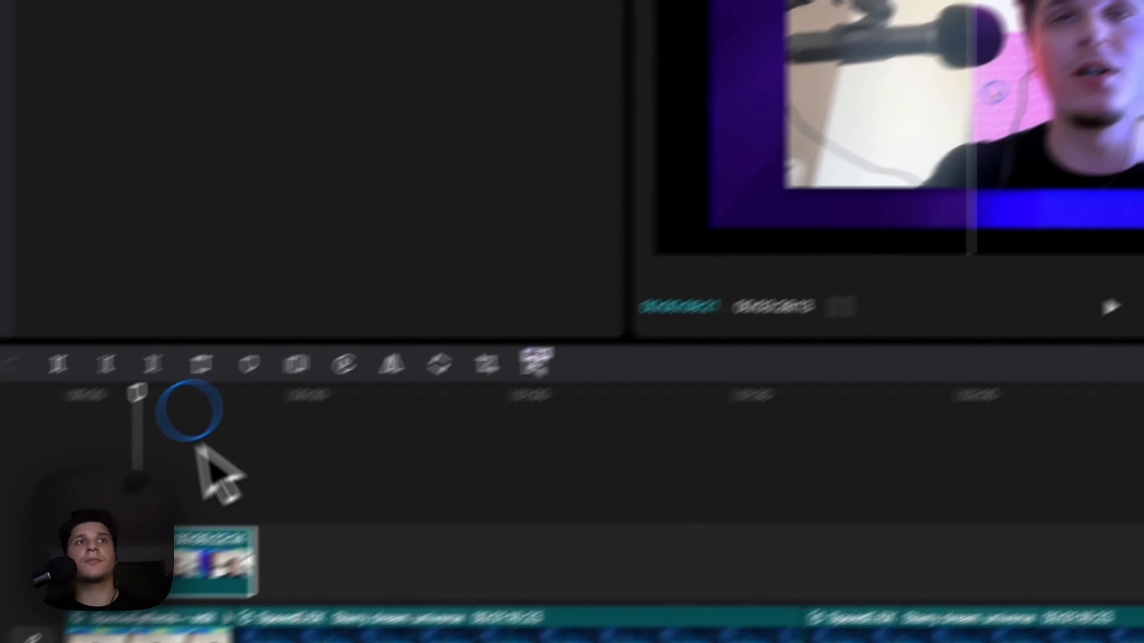
{"action": "left_click_drag", "start_coordinate": [322, 341], "coordinate": [301, 336]}
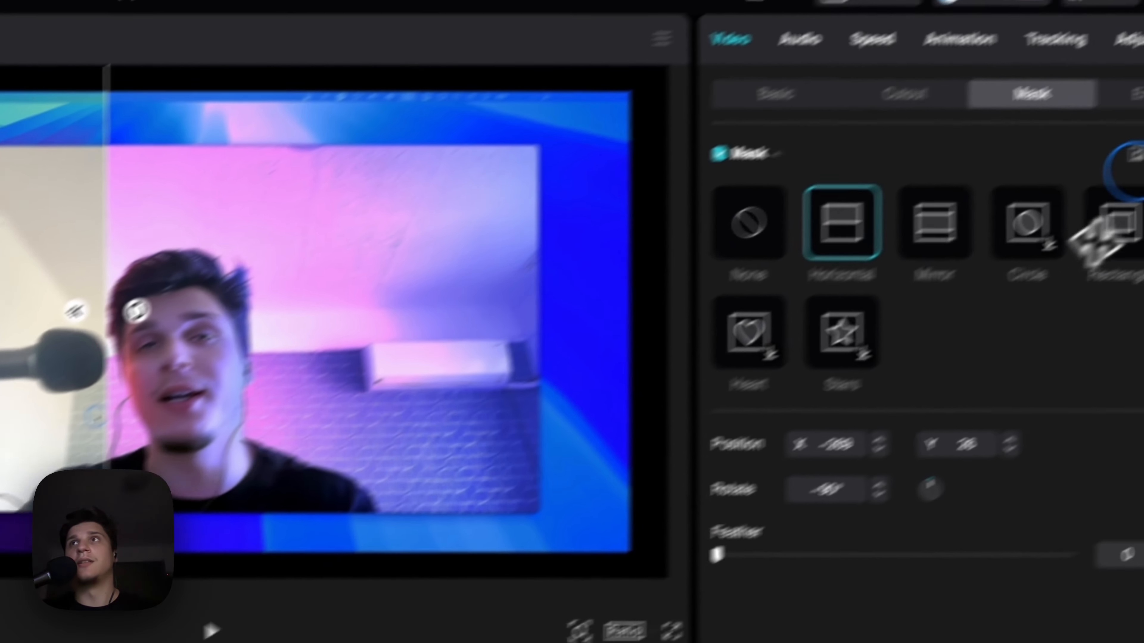
- Reset the existing mask on the INTRO.mp4 overlay clip
{"action": "left_click", "coordinate": [1080, 209]}
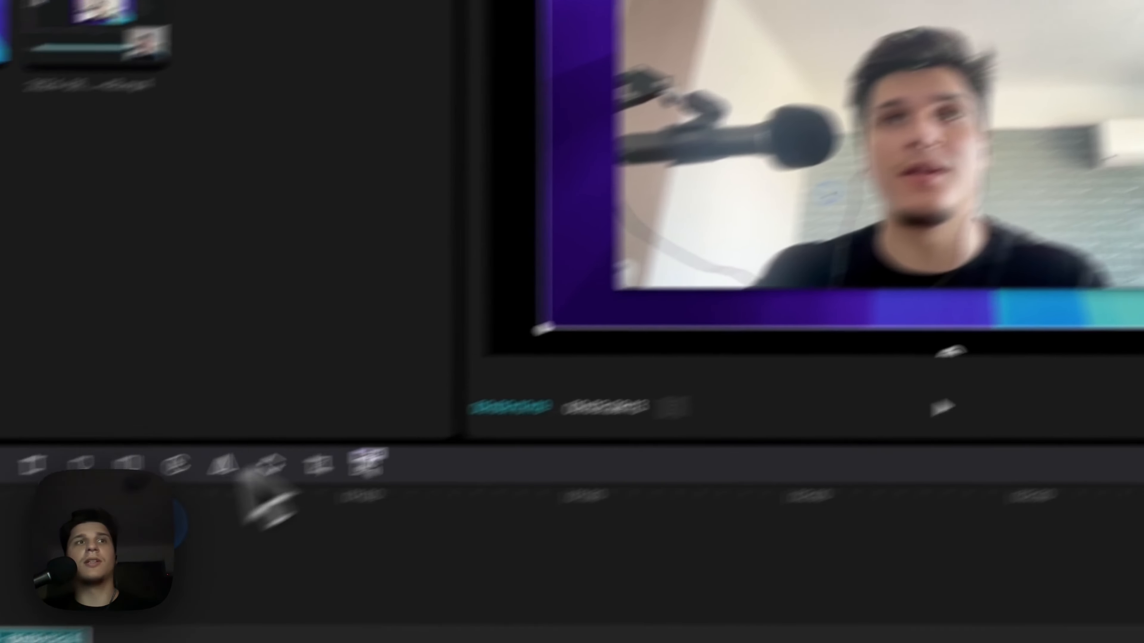
{"action": "left_click_drag", "start_coordinate": [289, 397], "coordinate": [243, 397]}
{"action": "left_click", "coordinate": [777, 288]}
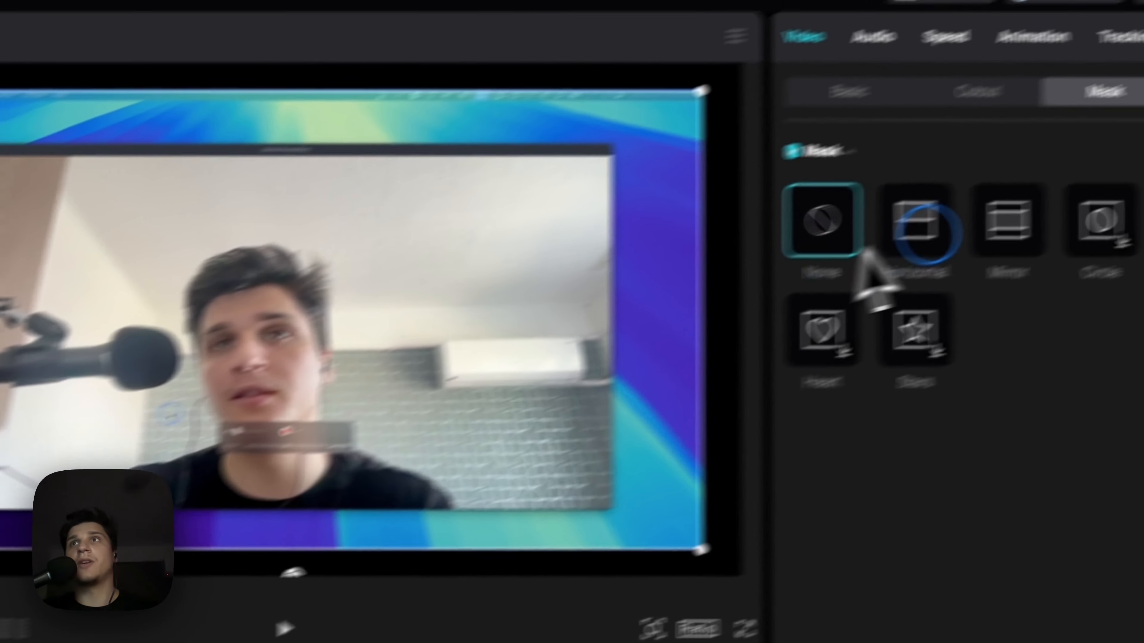
- Apply a Horizontal mask to the INTRO.mp4 overlay, rotated to -90°, with its dividing line through the middle of the speaker's face
{"action": "left_click", "coordinate": [802, 281]}
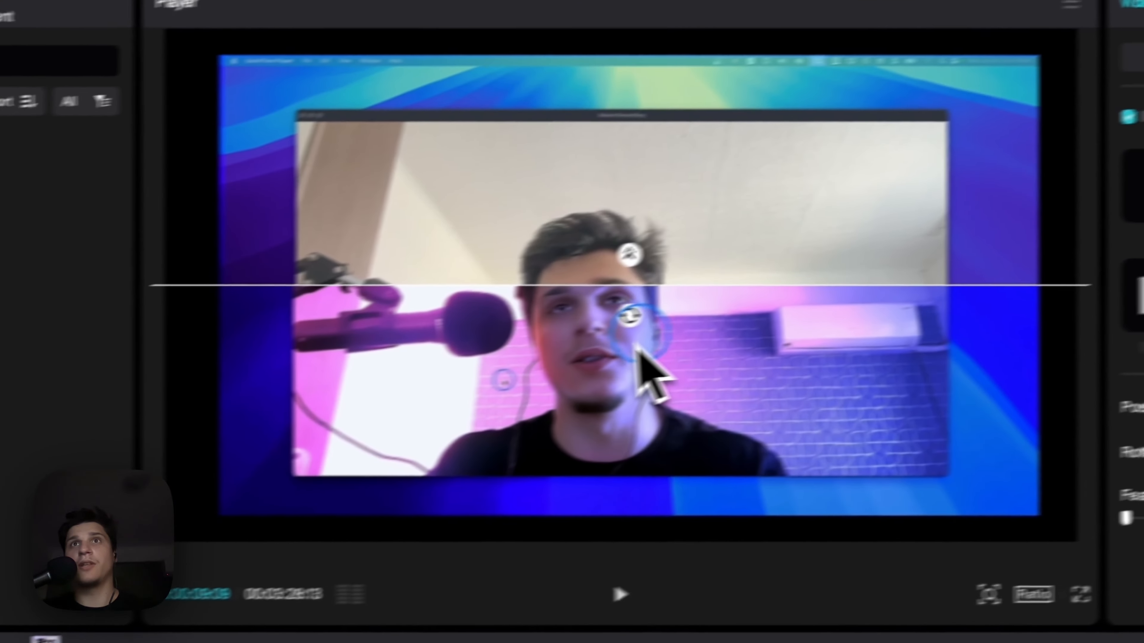
{"action": "left_click_drag", "start_coordinate": [154, 395], "coordinate": [221, 360]}
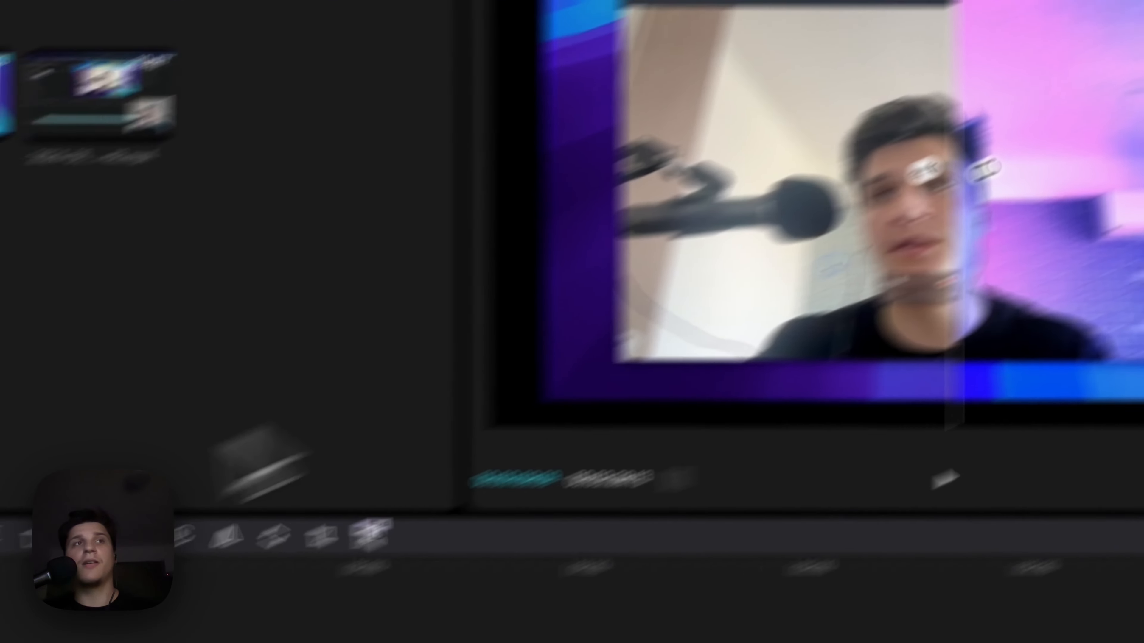
{"action": "mouse_move", "coordinate": [339, 452]}
{"action": "left_mouse_down"}
{"action": "mouse_move", "coordinate": [301, 446]}
{"action": "mouse_move", "coordinate": [334, 444]}
{"action": "left_mouse_up"}
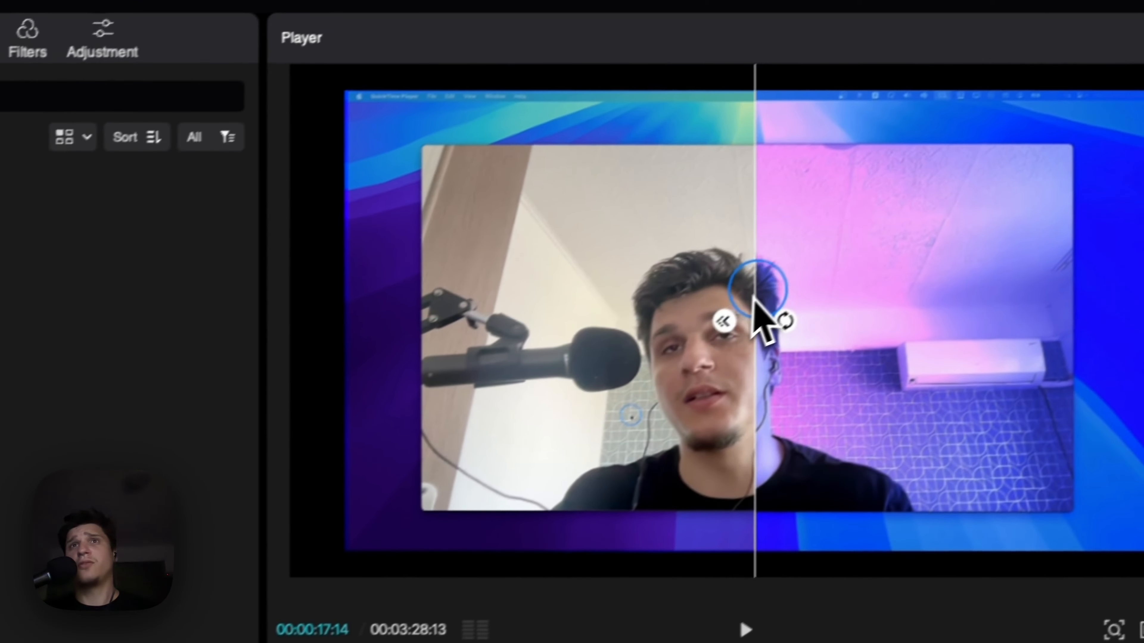
{"action": "left_click_drag", "start_coordinate": [753, 293], "coordinate": [678, 322]}
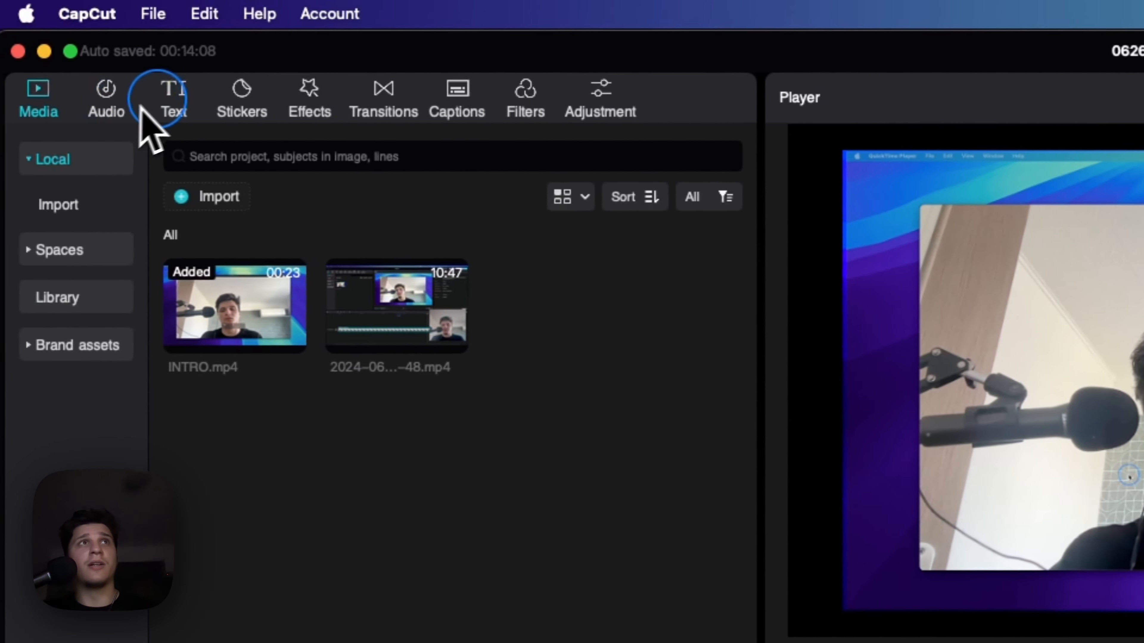
- Add a default text reading BEFORE and give it the preset style with black letters on a yellow background
{"action": "left_click", "coordinate": [176, 102]}
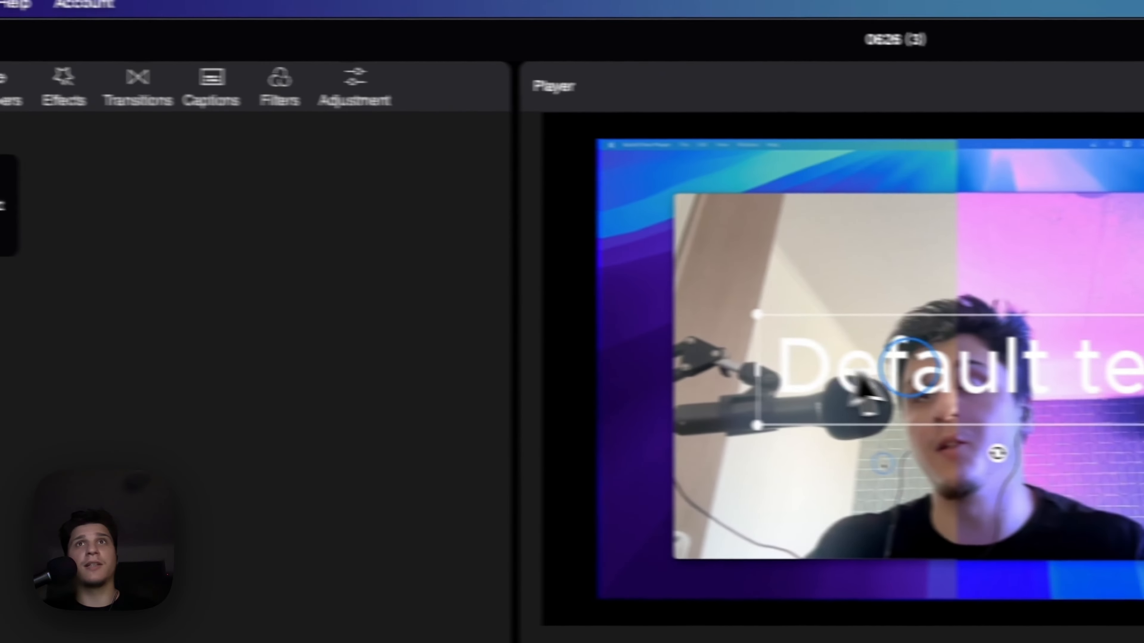
{"action": "double_click", "coordinate": [840, 367]}
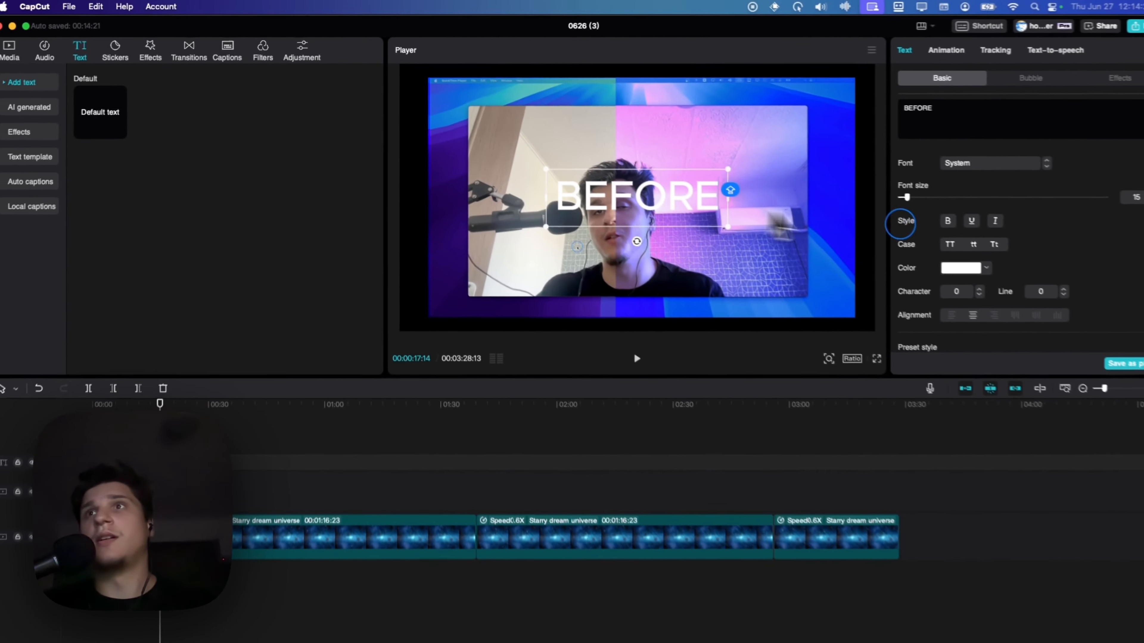
{"action": "scroll", "coordinate": [1143, 428], "scroll_direction": "down", "scroll_amount": 5}
{"action": "scroll", "coordinate": [922, 214], "scroll_direction": "up", "scroll_amount": 5}
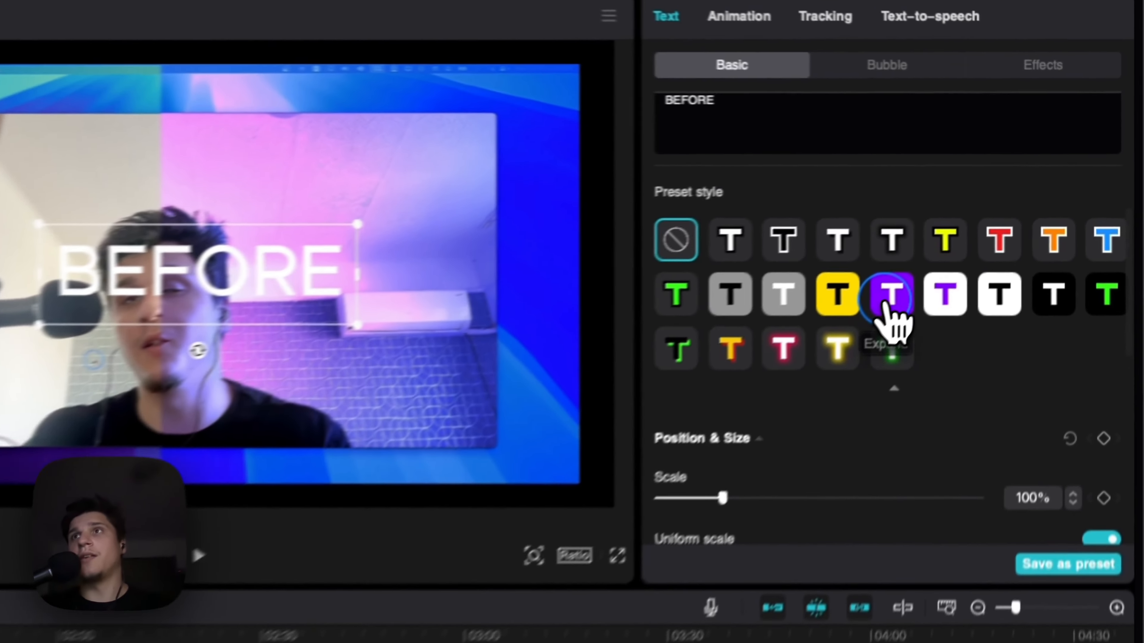
{"action": "left_click", "coordinate": [985, 201]}
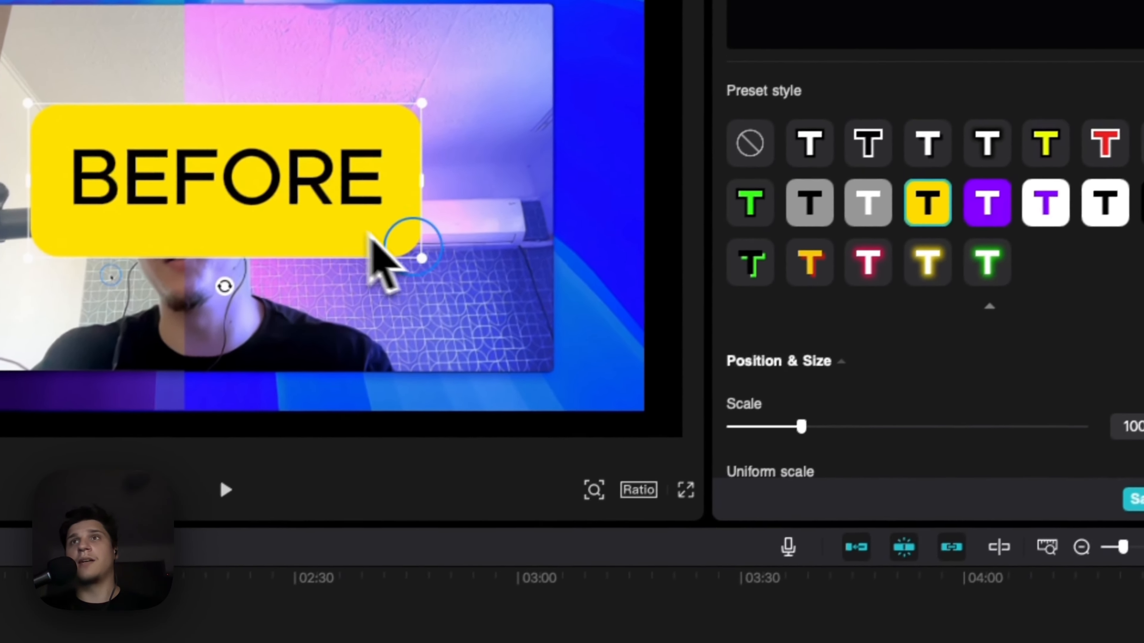
- Set the BEFORE text's scale to 92% and its font to ZY Palette
{"action": "scroll", "coordinate": [775, 287], "scroll_direction": "down", "scroll_amount": 3}
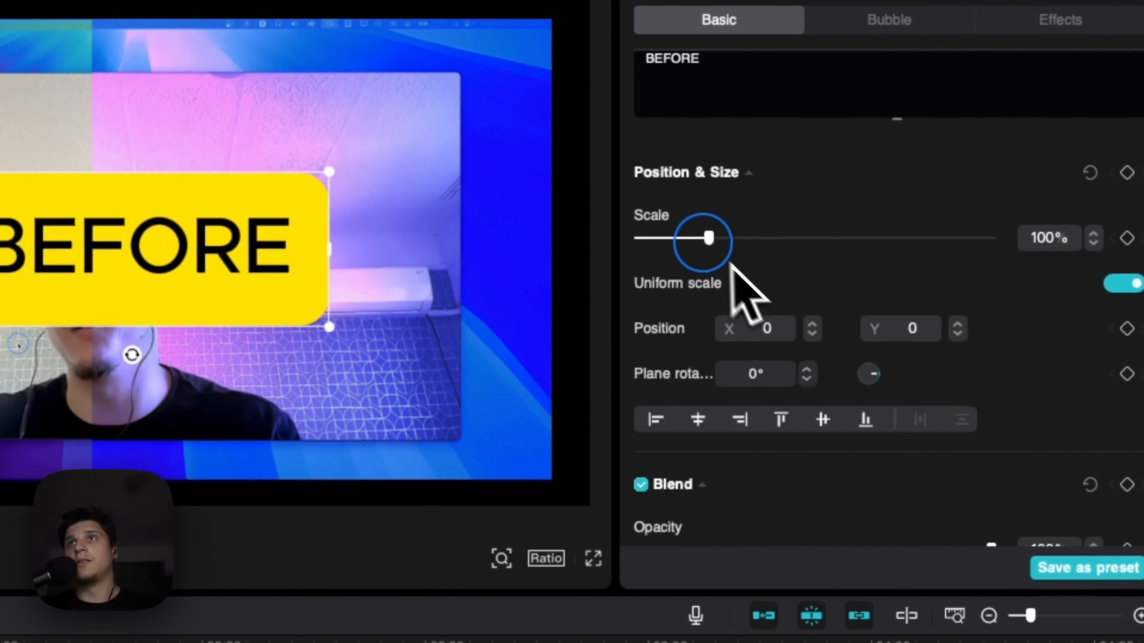
{"action": "mouse_move", "coordinate": [708, 238]}
{"action": "left_mouse_down"}
{"action": "mouse_move", "coordinate": [728, 236]}
{"action": "mouse_move", "coordinate": [703, 244]}
{"action": "left_mouse_up"}
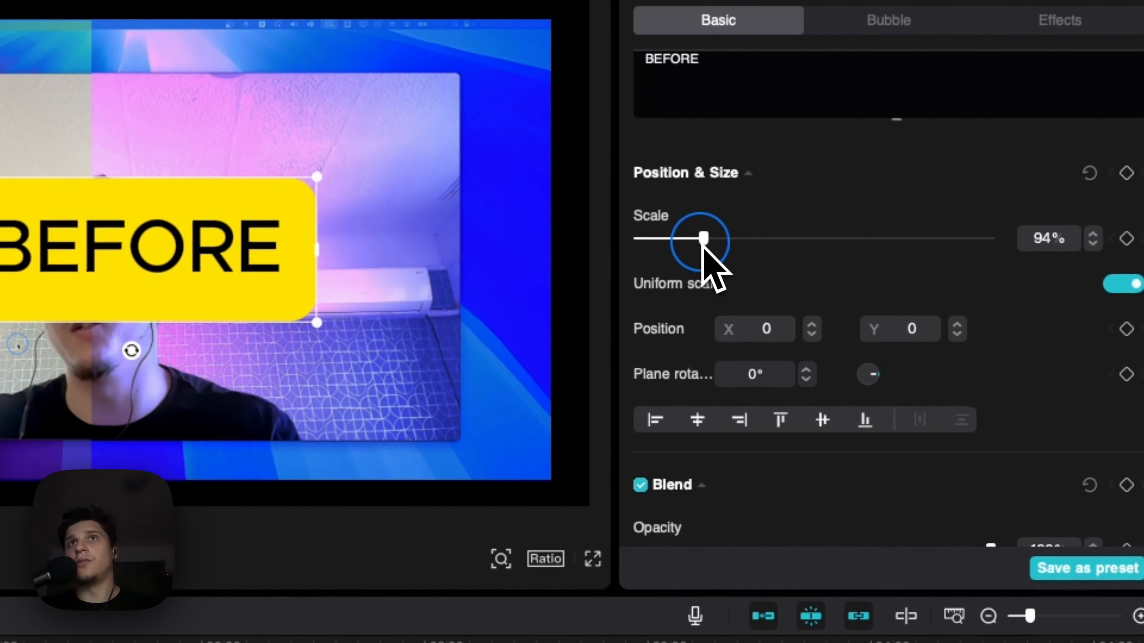
{"action": "scroll", "coordinate": [730, 324], "scroll_direction": "down", "scroll_amount": 2}
{"action": "scroll", "coordinate": [727, 352], "scroll_direction": "up", "scroll_amount": 6}
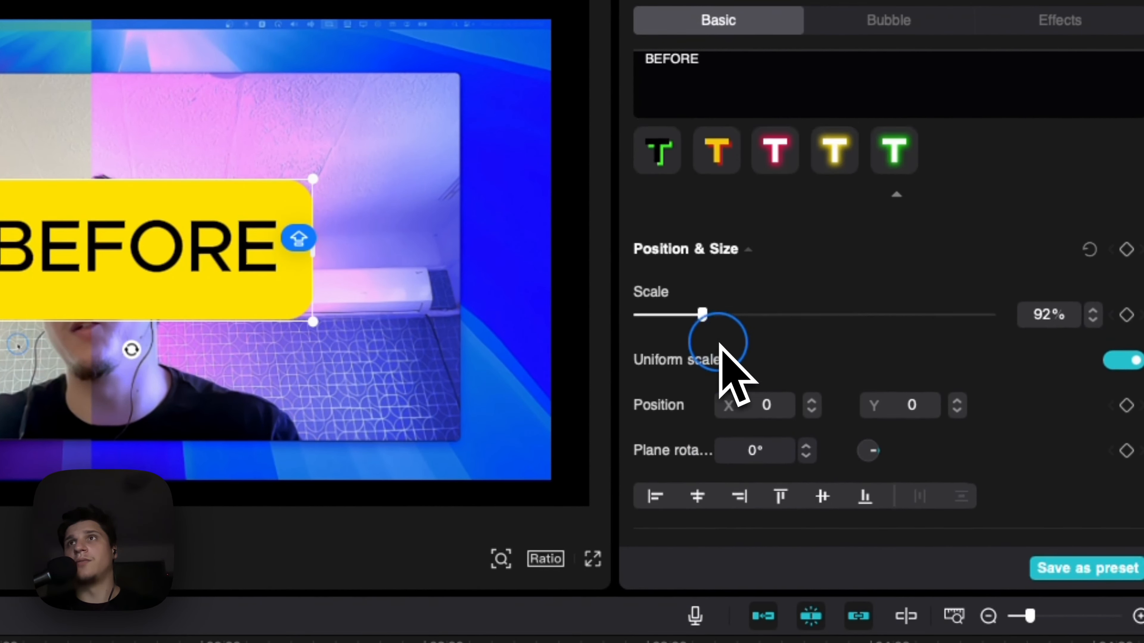
{"action": "scroll", "coordinate": [721, 351], "scroll_direction": "up", "scroll_amount": 5}
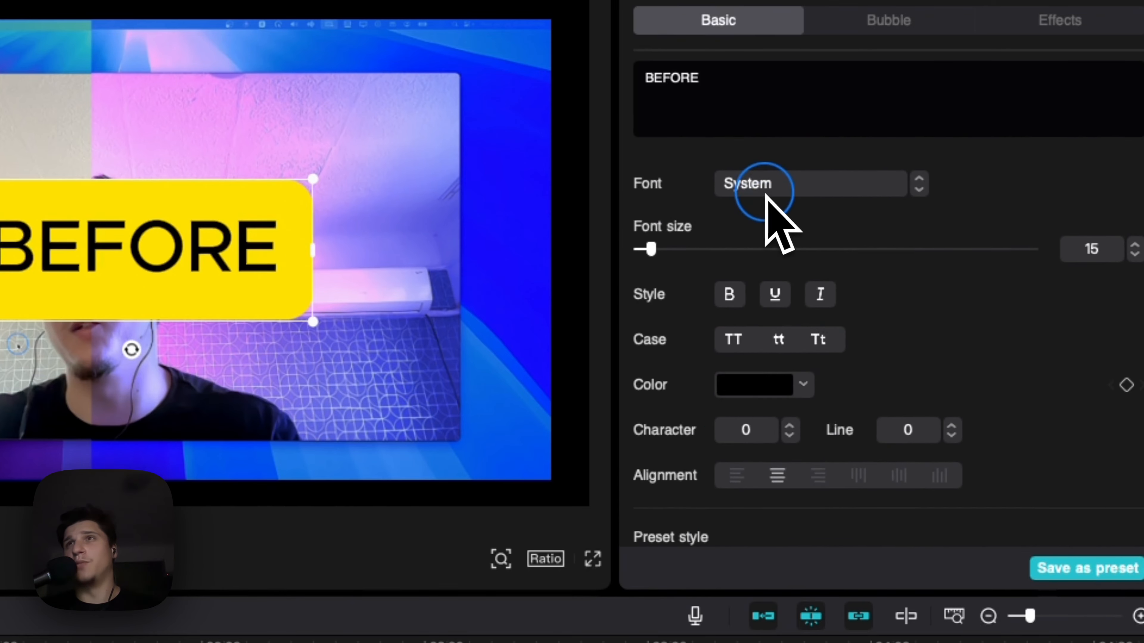
{"action": "left_click", "coordinate": [765, 197]}
{"action": "left_click", "coordinate": [800, 329]}
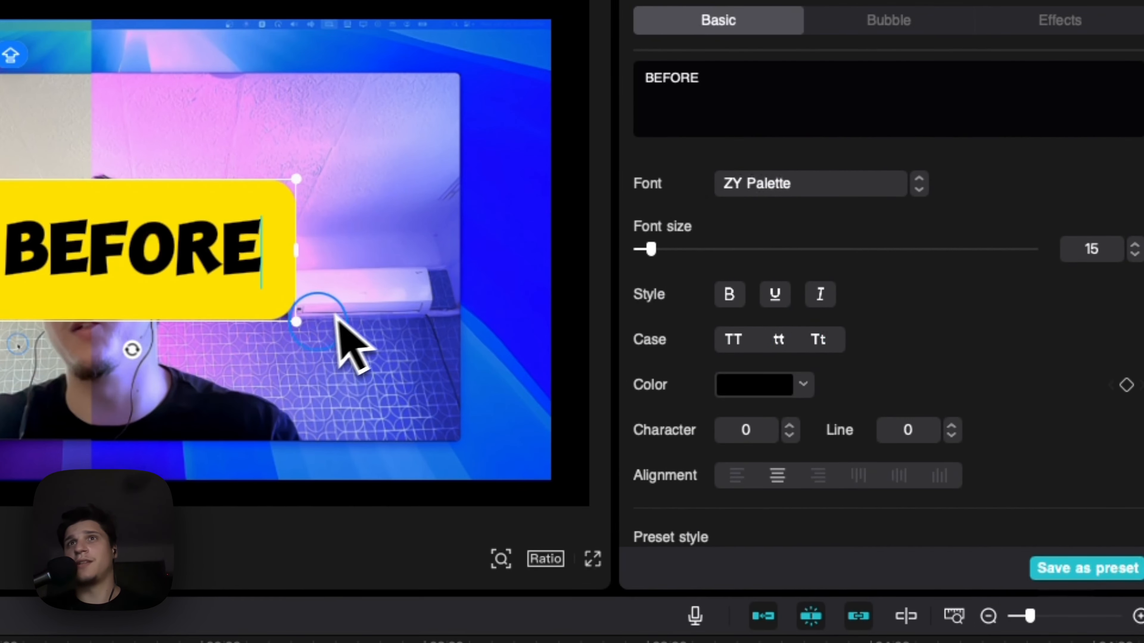
- Shrink the BEFORE label into the video's top-left corner and stretch its timeline clip across the intro
{"action": "left_click_drag", "start_coordinate": [298, 323], "coordinate": [162, 277]}
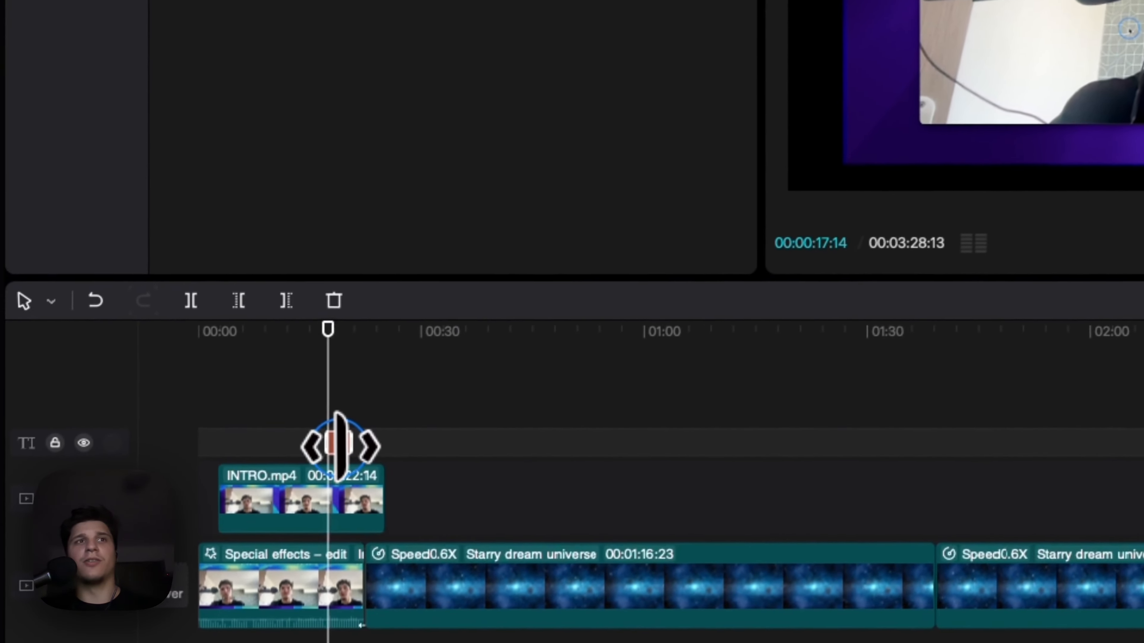
{"action": "mouse_move", "coordinate": [391, 443]}
{"action": "left_mouse_down"}
{"action": "mouse_move", "coordinate": [247, 431]}
{"action": "mouse_move", "coordinate": [374, 429]}
{"action": "left_mouse_up"}
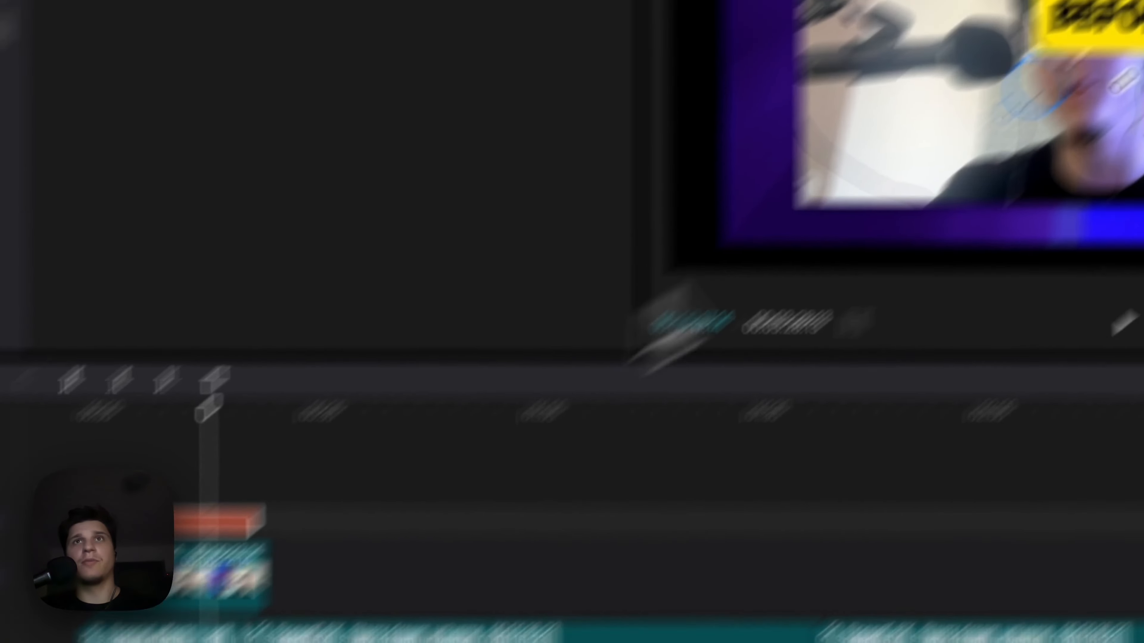
{"action": "left_click_drag", "start_coordinate": [1091, 9], "coordinate": [628, 104]}
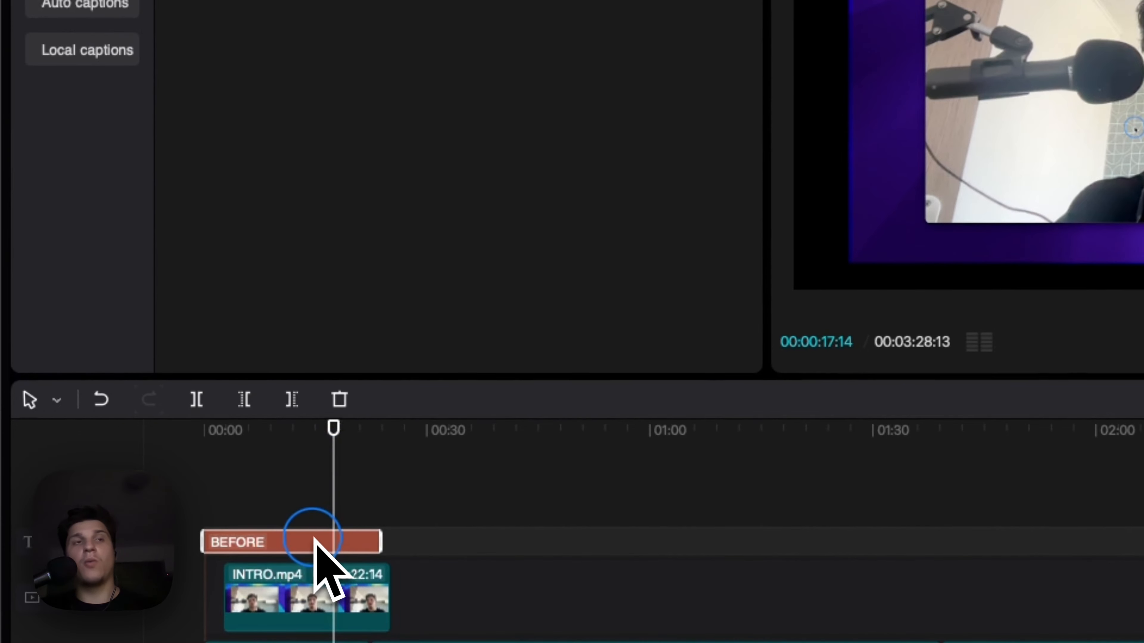
- Duplicate the BEFORE label on a new text track and place the copy in the video's top-right corner
{"action": "left_click_drag", "start_coordinate": [314, 523], "coordinate": [312, 512]}
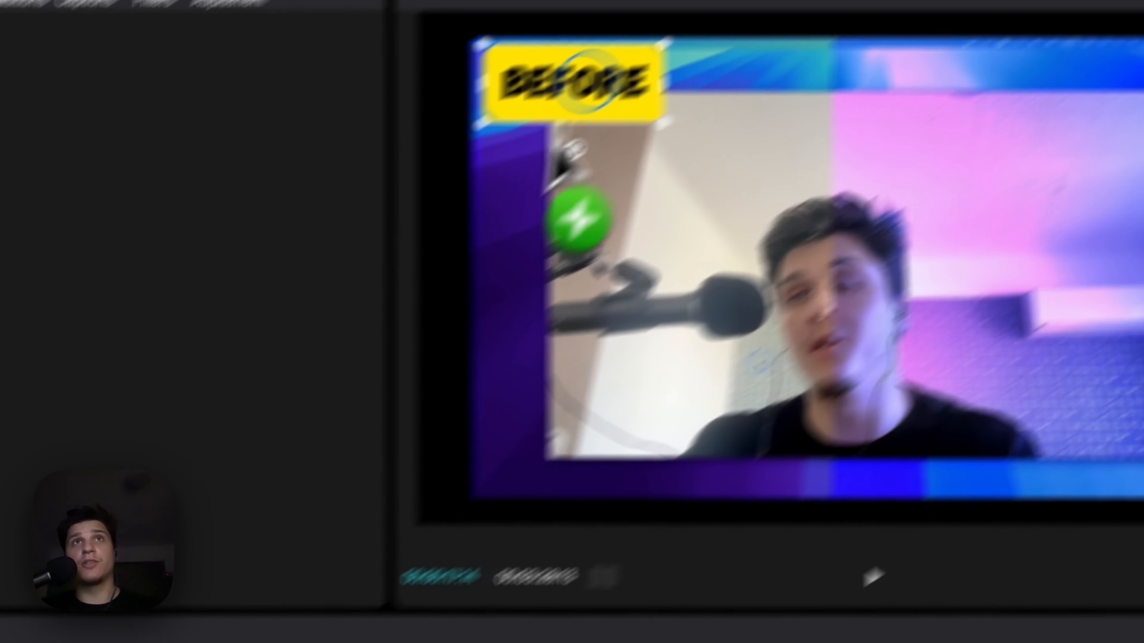
{"action": "left_click_drag", "start_coordinate": [587, 82], "coordinate": [527, 189]}
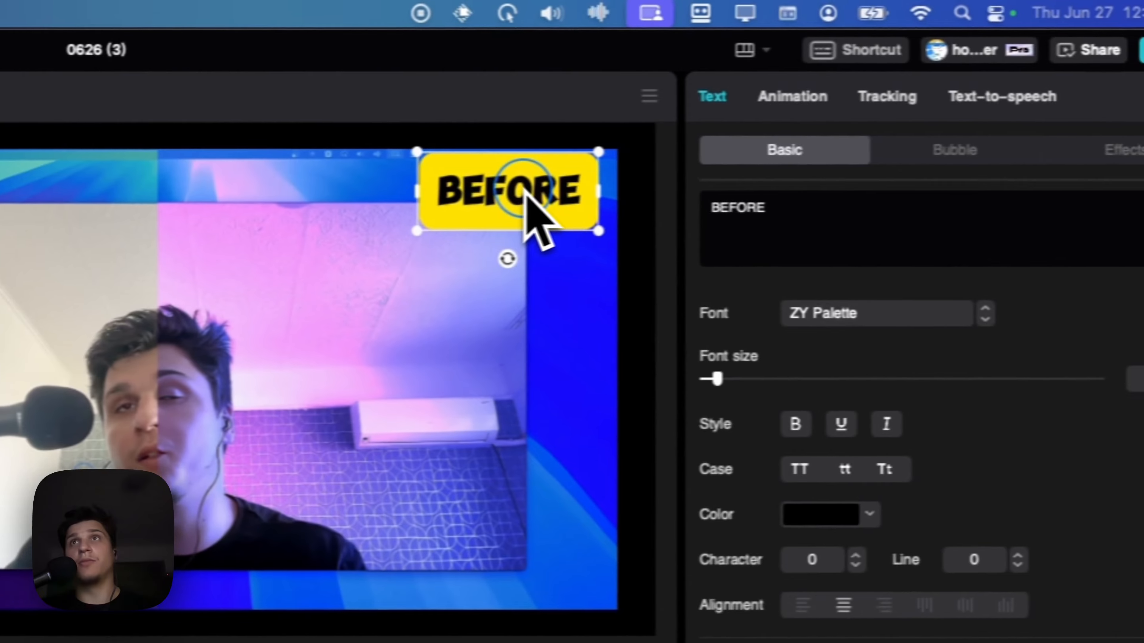
- Change the duplicated label's text to "after"
{"action": "left_click", "coordinate": [743, 222]}
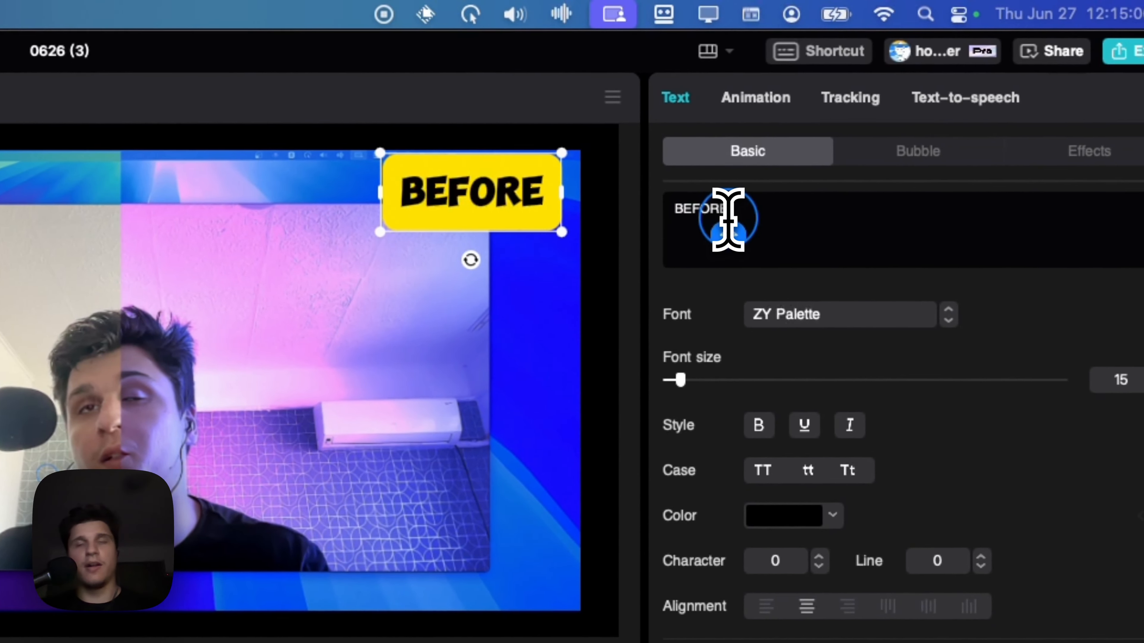
{"action": "type", "text": "afsf"}
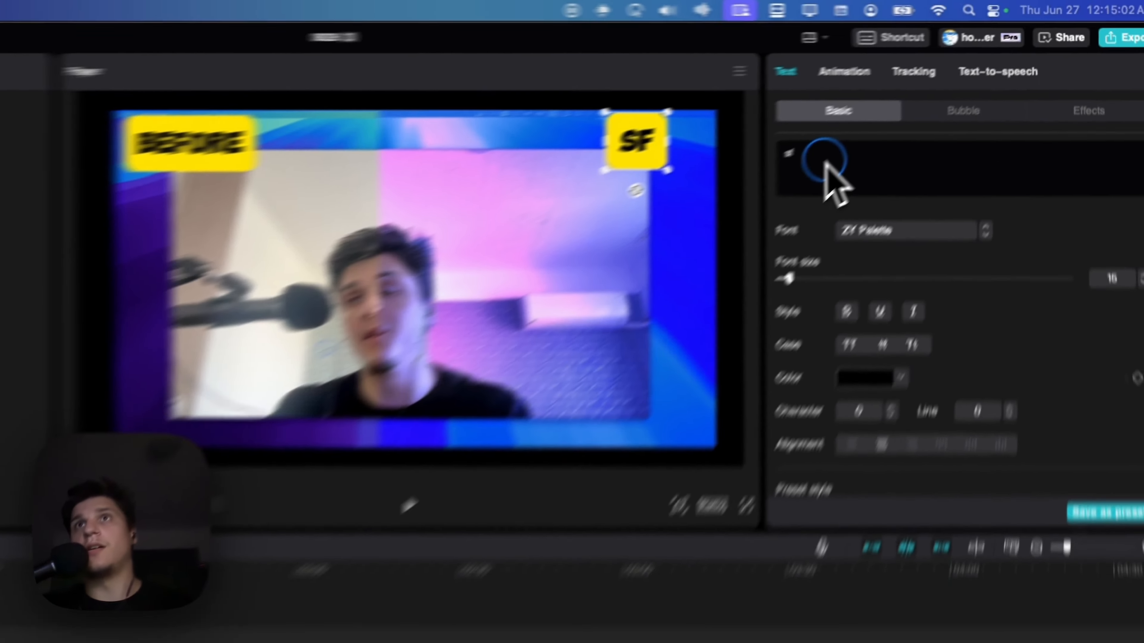
{"action": "key", "text": "BackSpace"}
{"action": "key", "text": "BackSpace"}
{"action": "type", "text": "after"}
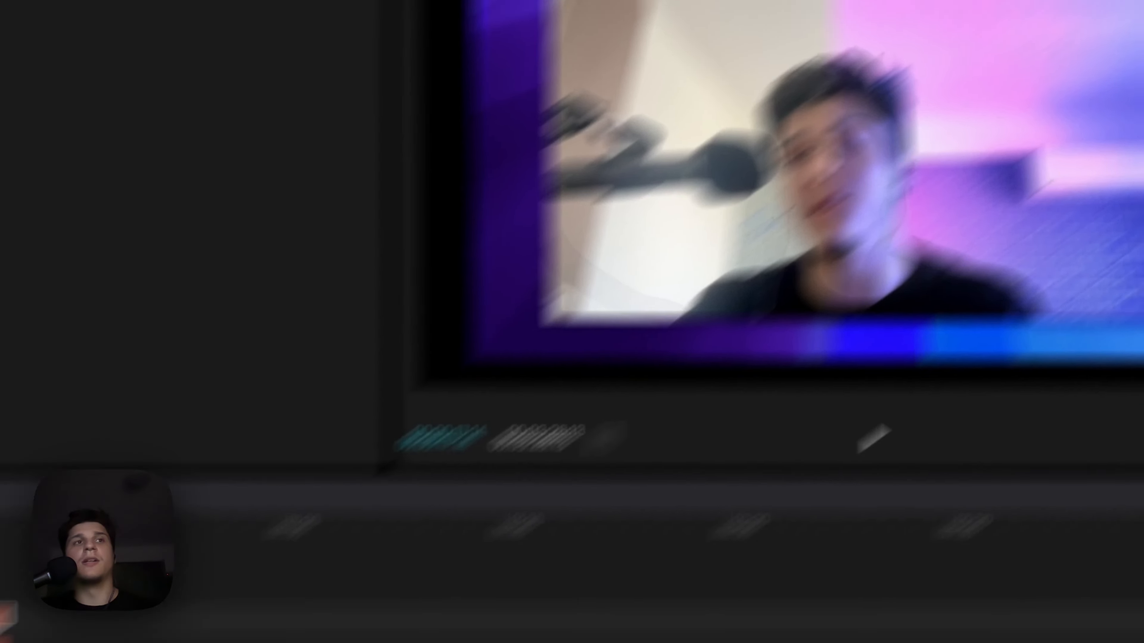
- Move the INTRO.mp4 overlay clip to the start of the timeline, aligned with the edited intro clip
{"action": "left_click", "coordinate": [280, 267]}
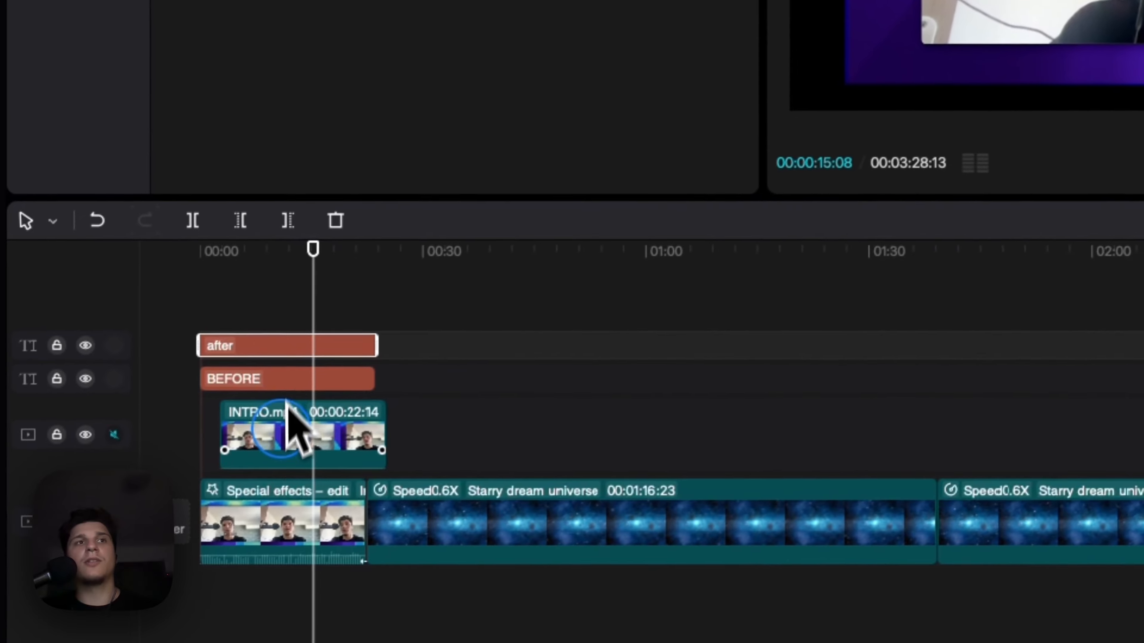
{"action": "left_click_drag", "start_coordinate": [284, 418], "coordinate": [266, 428]}
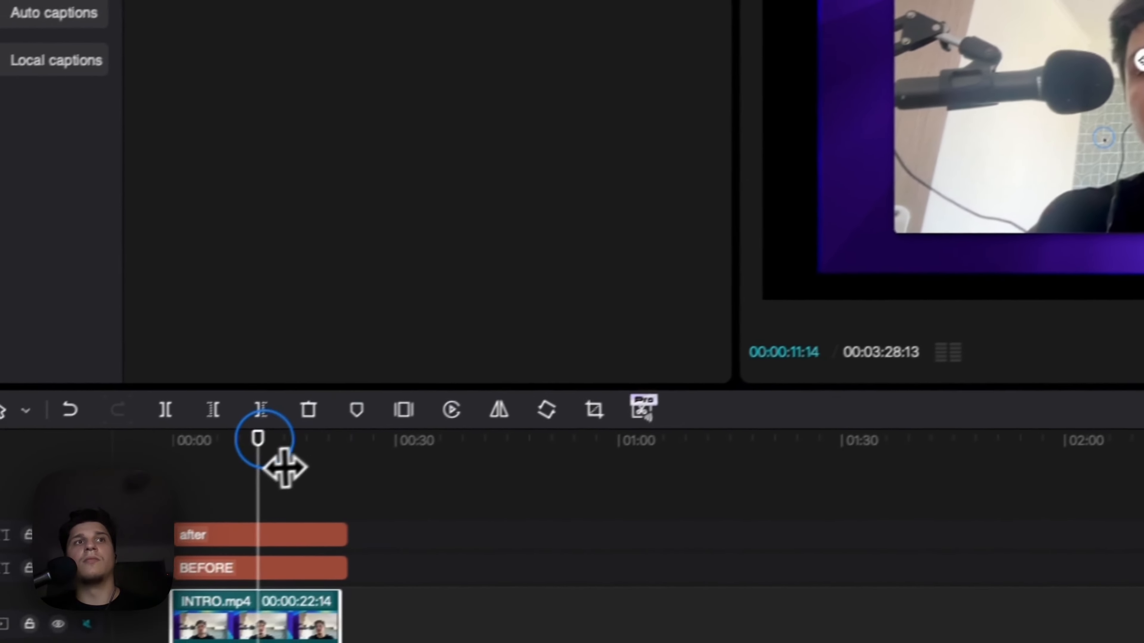
- At 00:00:01:24, slide the overlay mask's dividing line to the right edge of the video frame
{"action": "left_click_drag", "start_coordinate": [258, 439], "coordinate": [215, 429]}
{"action": "left_click_drag", "start_coordinate": [905, 153], "coordinate": [916, 152]}
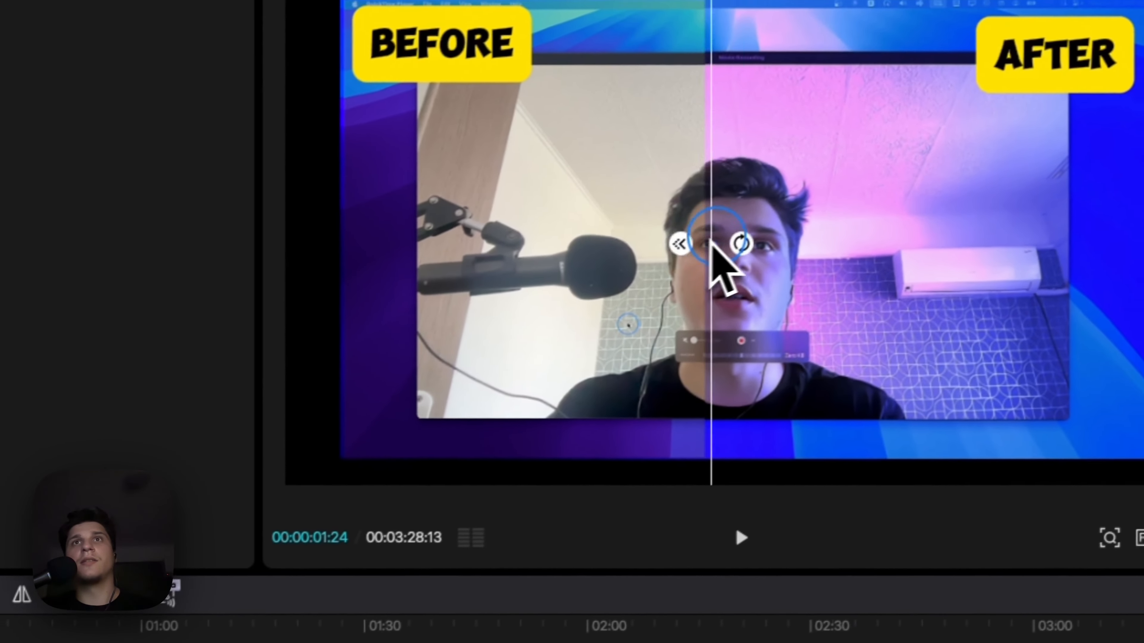
{"action": "left_click_drag", "start_coordinate": [711, 242], "coordinate": [1087, 259]}
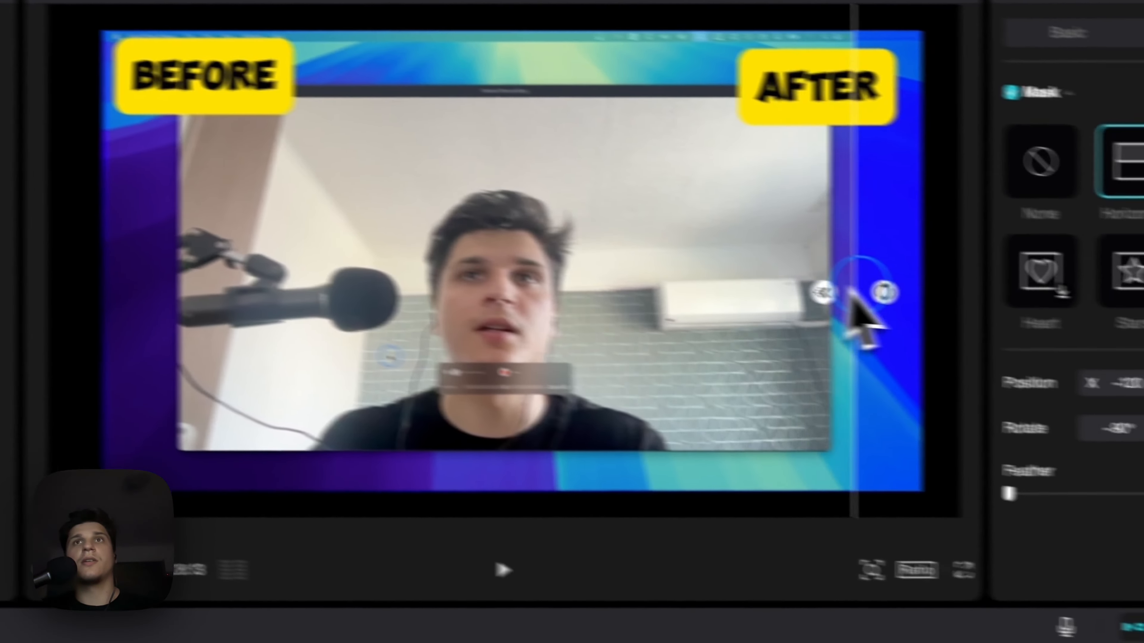
{"action": "left_click_drag", "start_coordinate": [850, 292], "coordinate": [927, 291]}
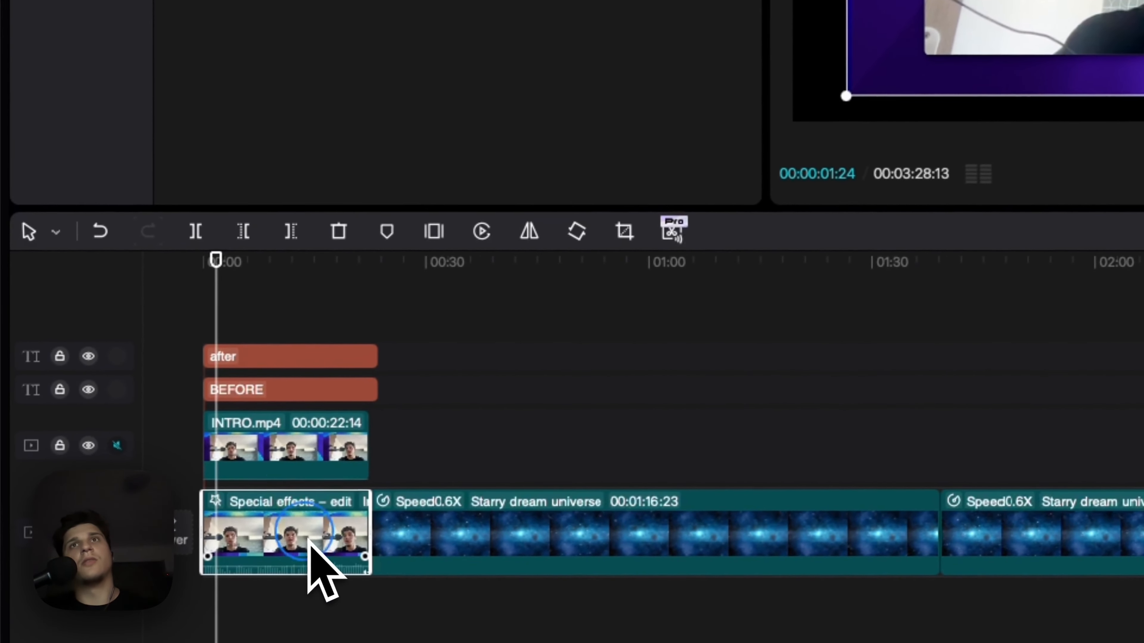
- Reselect the INTRO.mp4 overlay, sweep its mask line to the video's left side and bring it back to the middle
{"action": "left_click", "coordinate": [295, 463]}
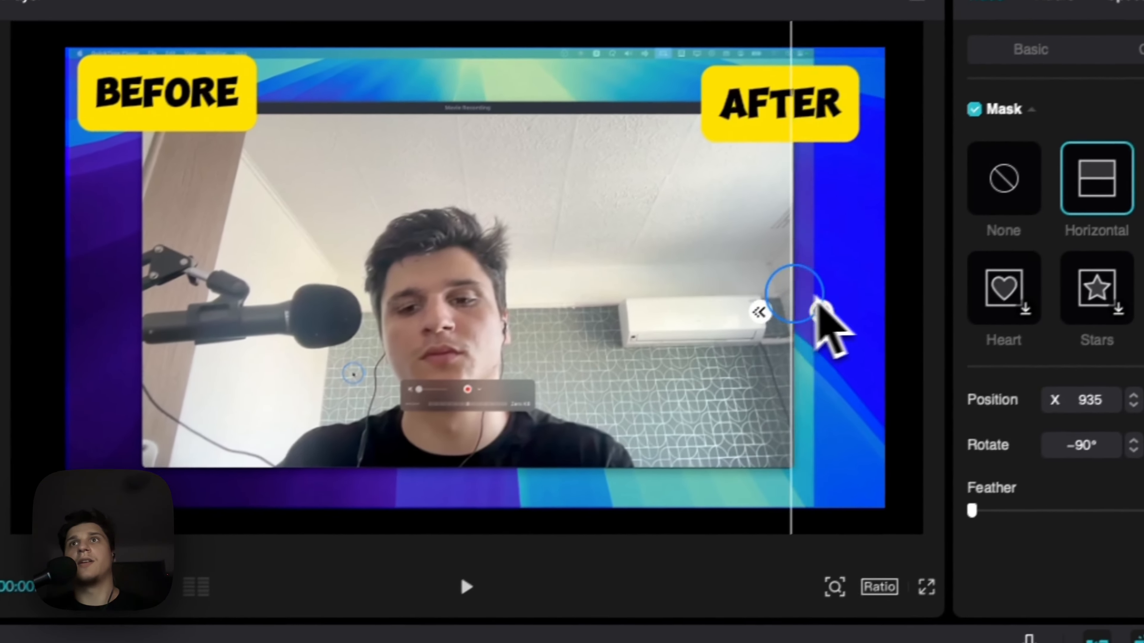
{"action": "left_click_drag", "start_coordinate": [778, 308], "coordinate": [106, 310]}
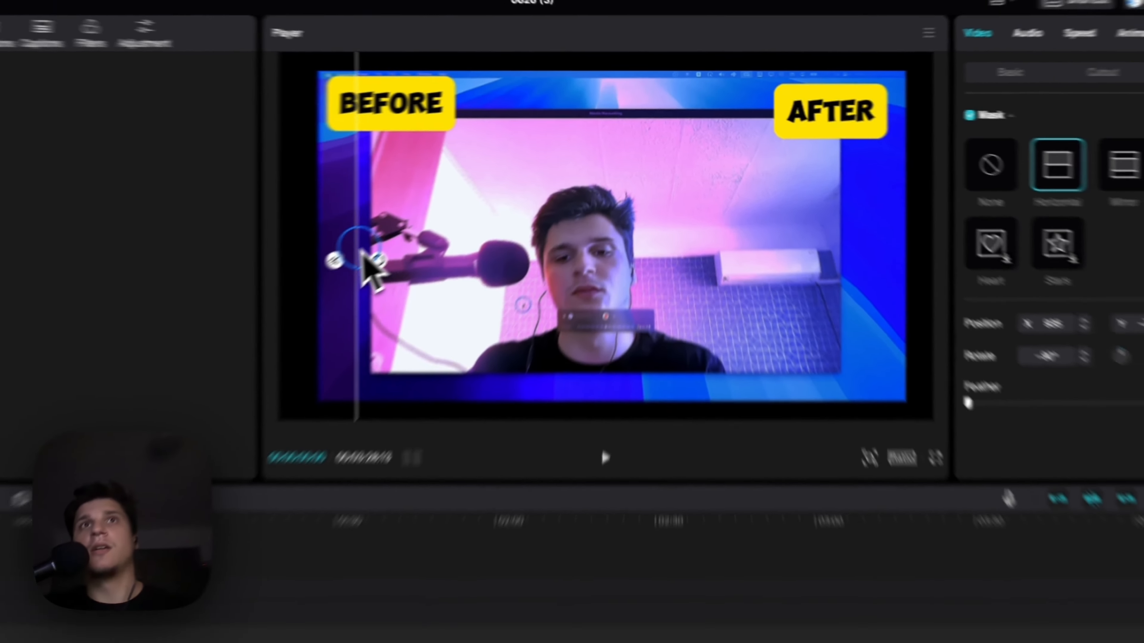
{"action": "left_click_drag", "start_coordinate": [459, 215], "coordinate": [566, 210]}
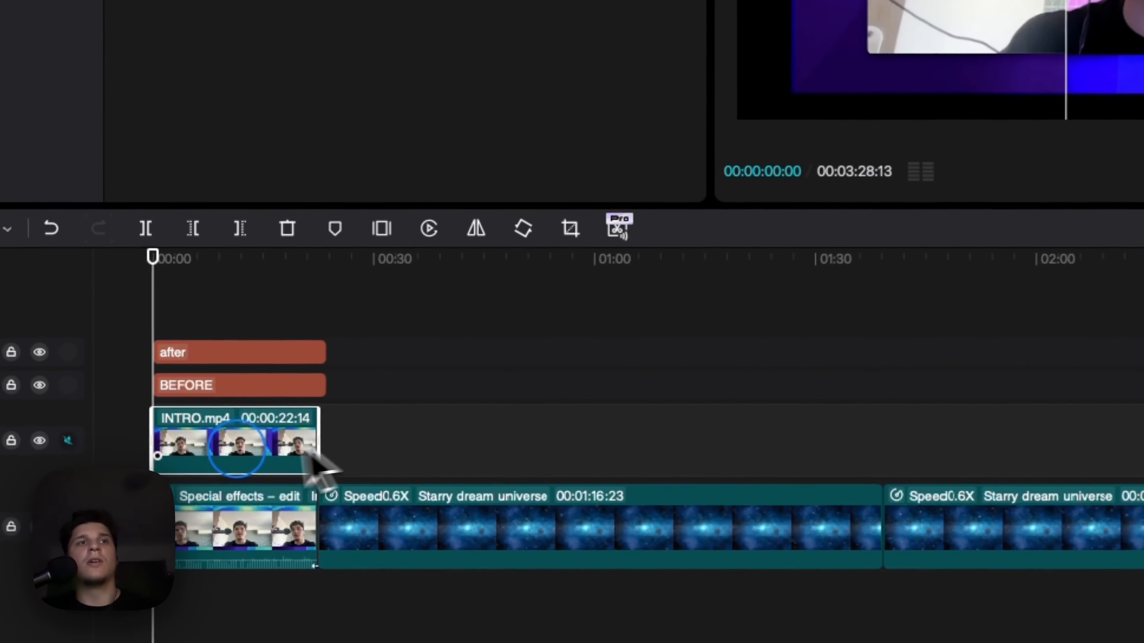
- Swap INTRO.mp4 onto the main track with the edited clip as overlay, and align both labels and clips to the timeline start
{"action": "left_click_drag", "start_coordinate": [148, 485], "coordinate": [320, 410]}
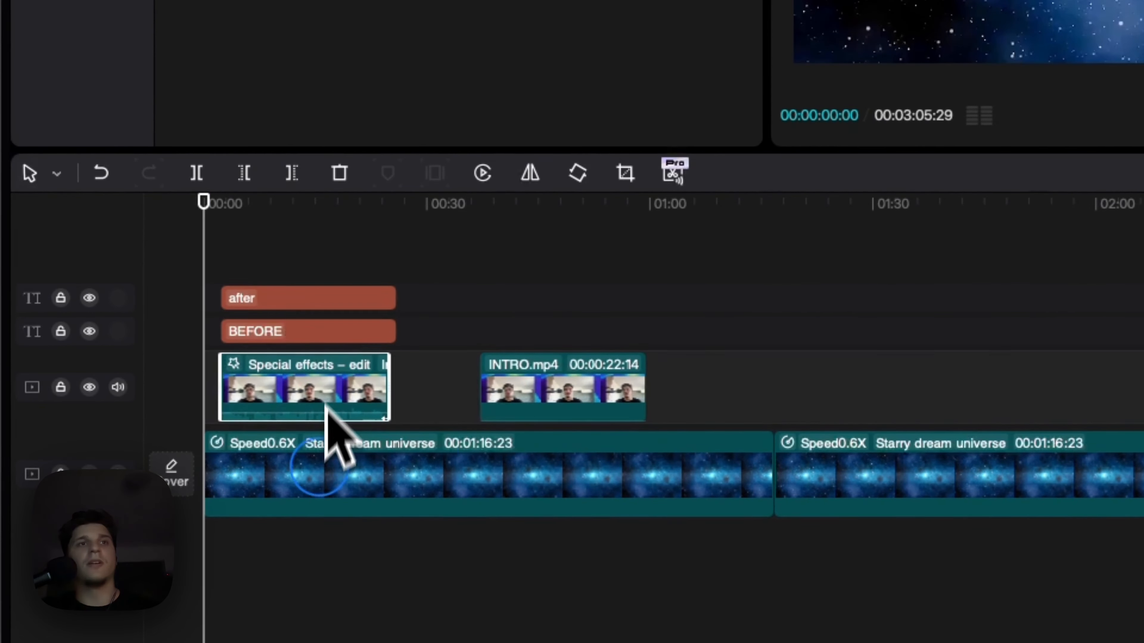
{"action": "left_click_drag", "start_coordinate": [493, 381], "coordinate": [225, 475]}
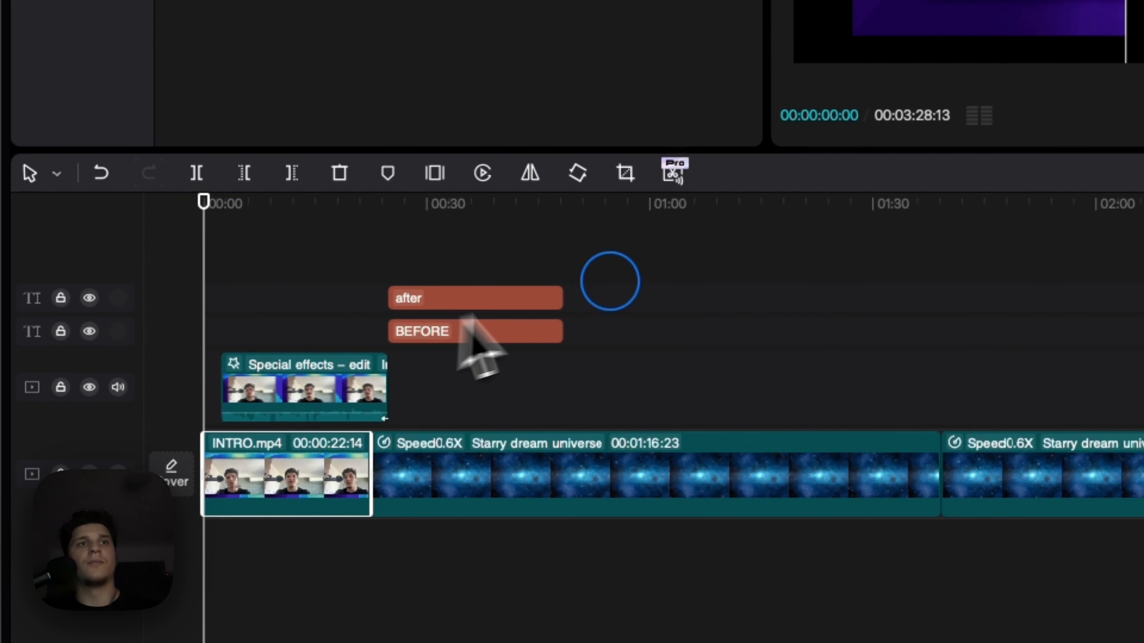
{"action": "left_click_drag", "start_coordinate": [610, 280], "coordinate": [254, 334]}
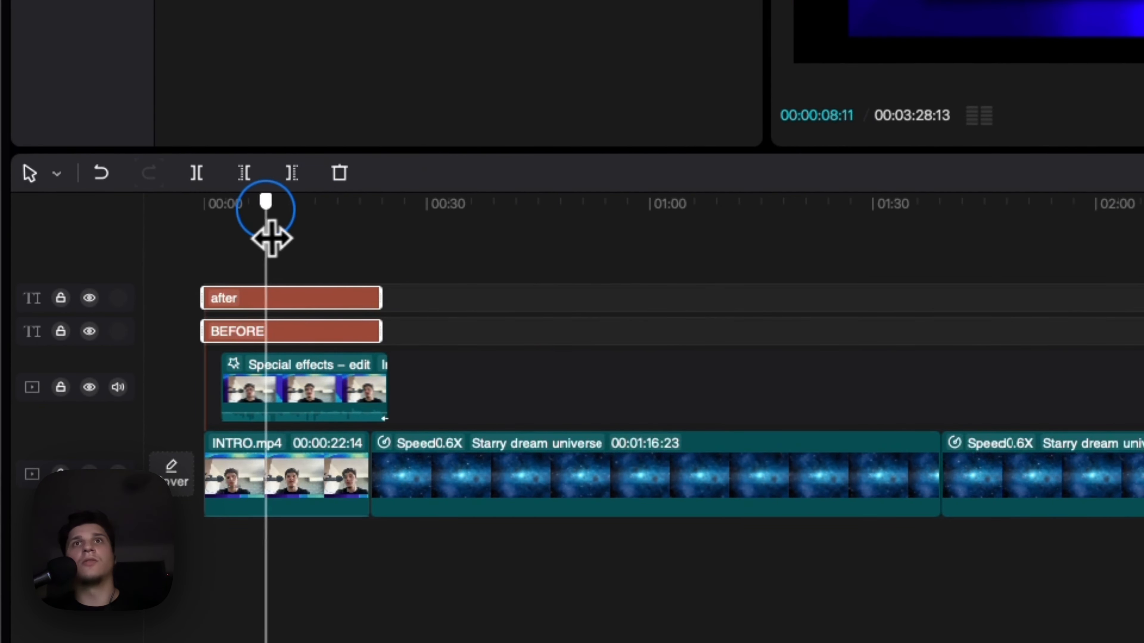
{"action": "left_click_drag", "start_coordinate": [306, 374], "coordinate": [277, 376]}
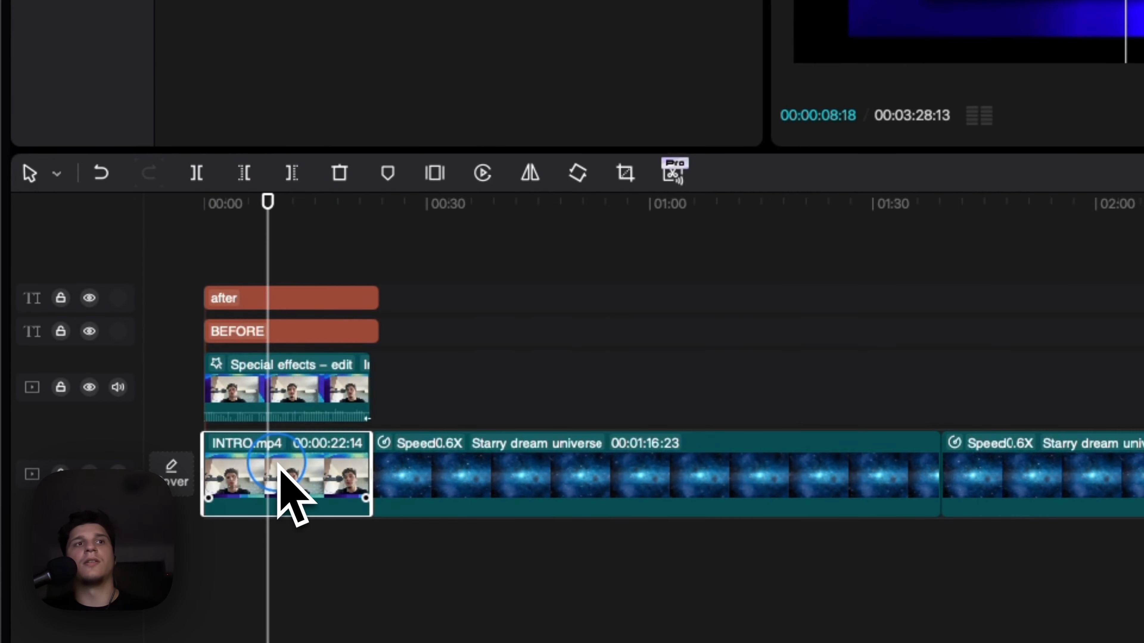
- Enable the Horizontal mask on the edited overlay clip and turn off the mask on INTRO.mp4 beneath it
{"action": "left_click", "coordinate": [311, 391]}
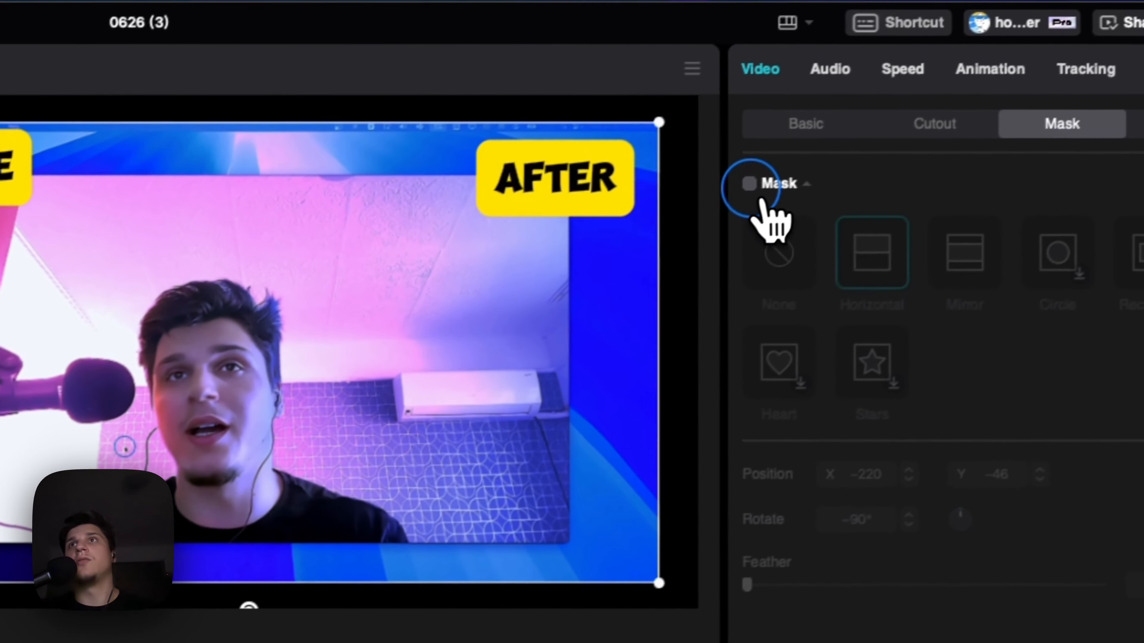
{"action": "left_click", "coordinate": [749, 183]}
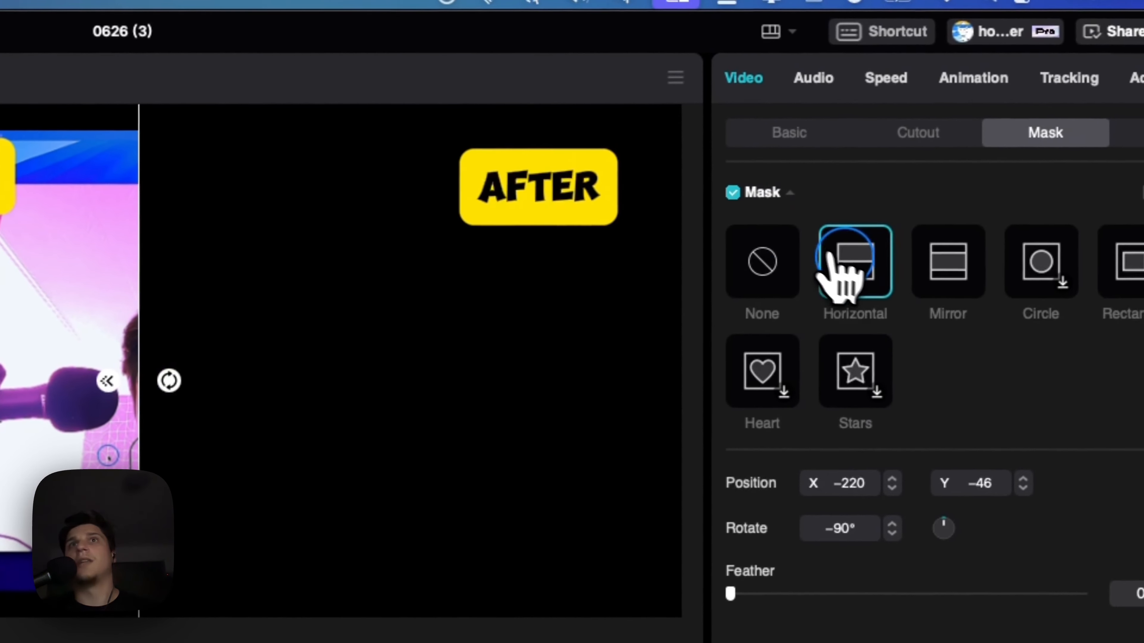
{"action": "left_click", "coordinate": [271, 502]}
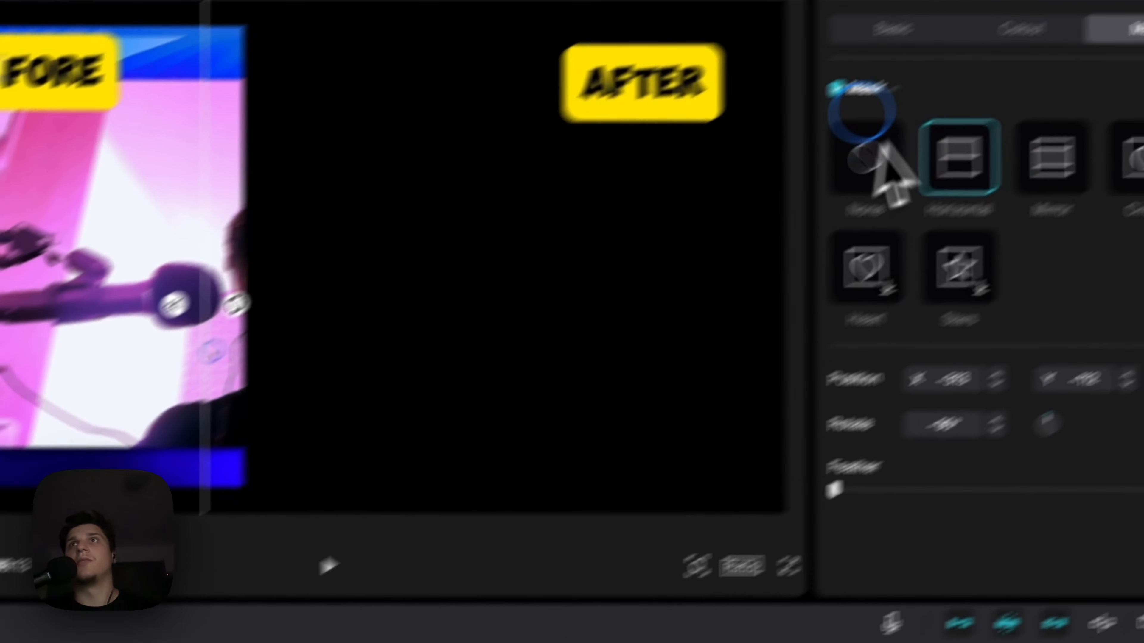
{"action": "left_click", "coordinate": [836, 88]}
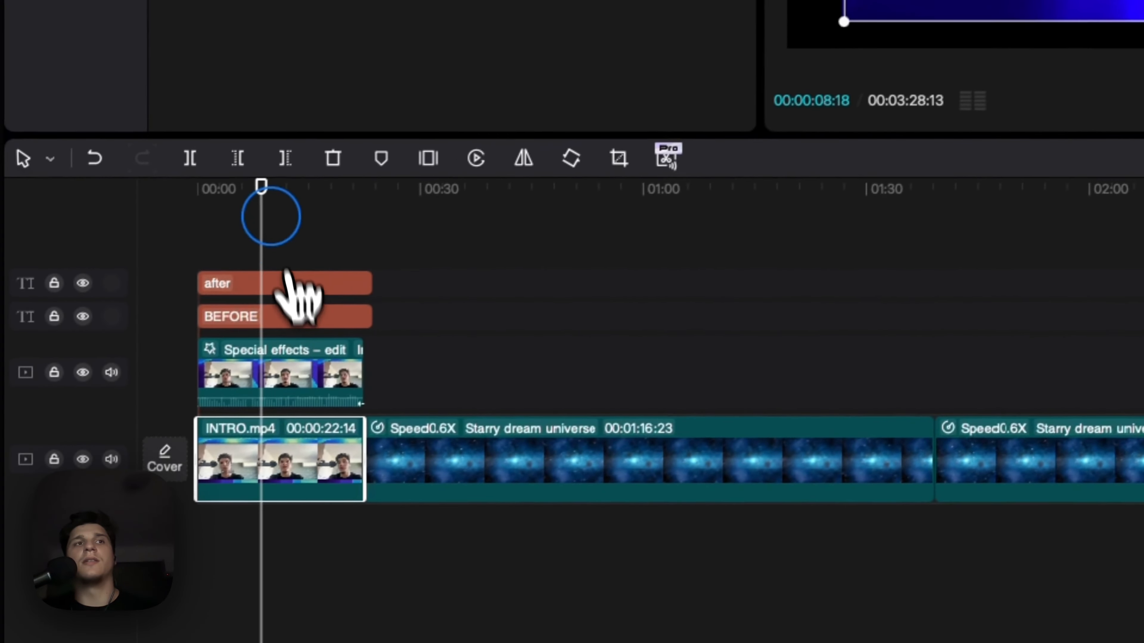
- At the timeline start, switch the edited overlay's mask off and on and make sure the INTRO.mp4 clip's mask is turned off
{"action": "left_click_drag", "start_coordinate": [262, 188], "coordinate": [176, 203]}
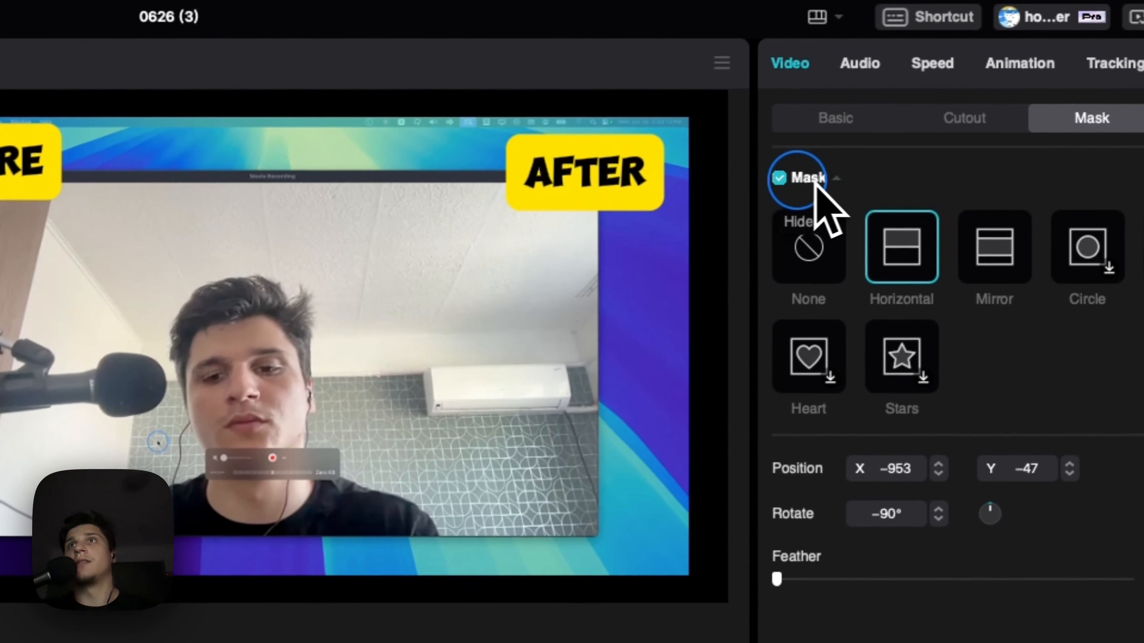
{"action": "left_click", "coordinate": [775, 181]}
{"action": "left_click", "coordinate": [775, 179]}
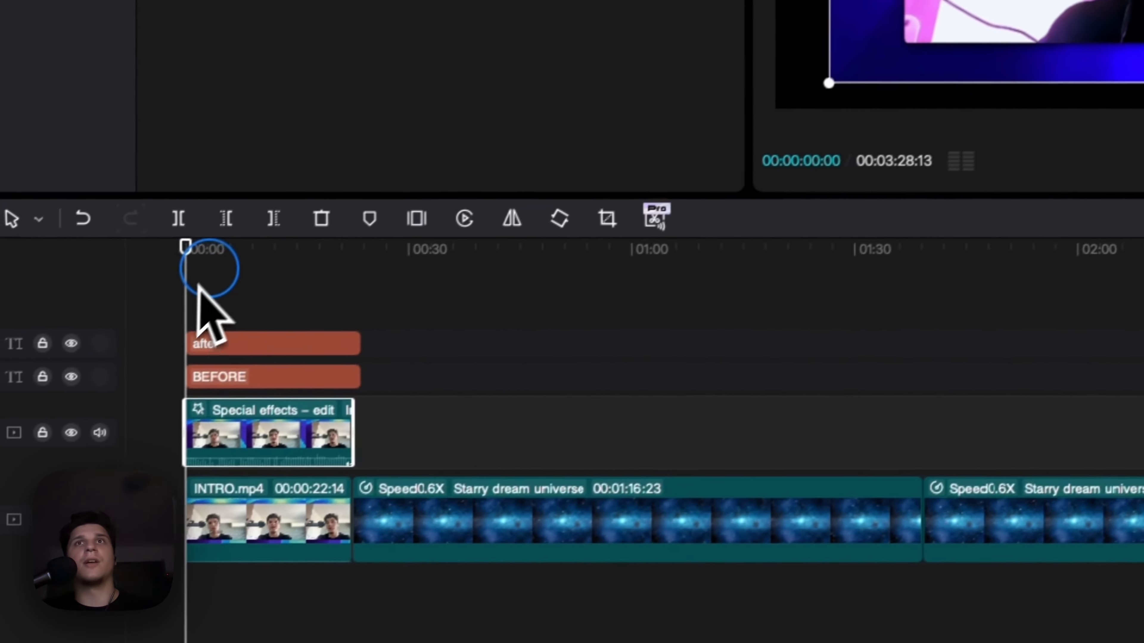
{"action": "left_click", "coordinate": [285, 262]}
{"action": "left_click", "coordinate": [192, 278]}
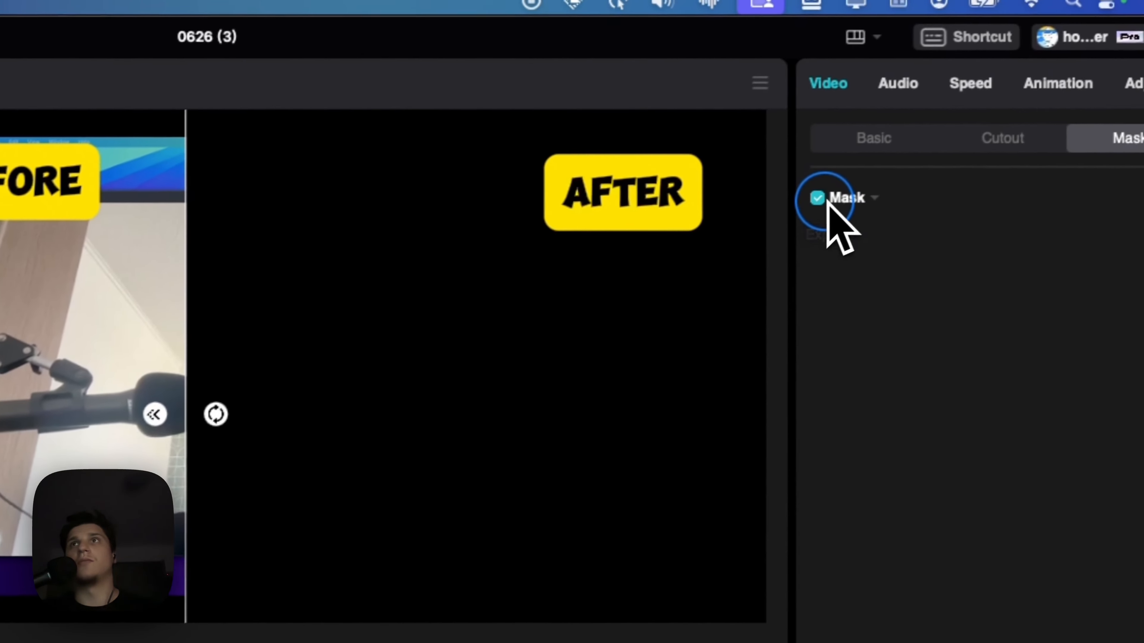
{"action": "left_click", "coordinate": [810, 201]}
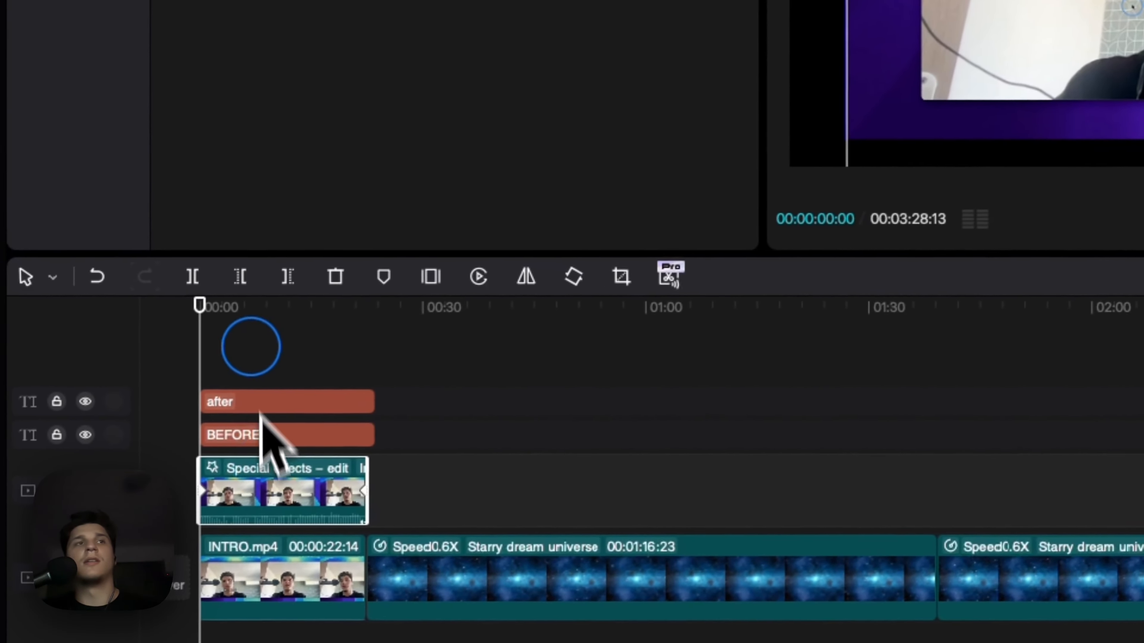
- Scrub back and forth through the intro to review how the overlay's mask line sweeps across the video
{"action": "left_click_drag", "start_coordinate": [243, 319], "coordinate": [306, 335]}
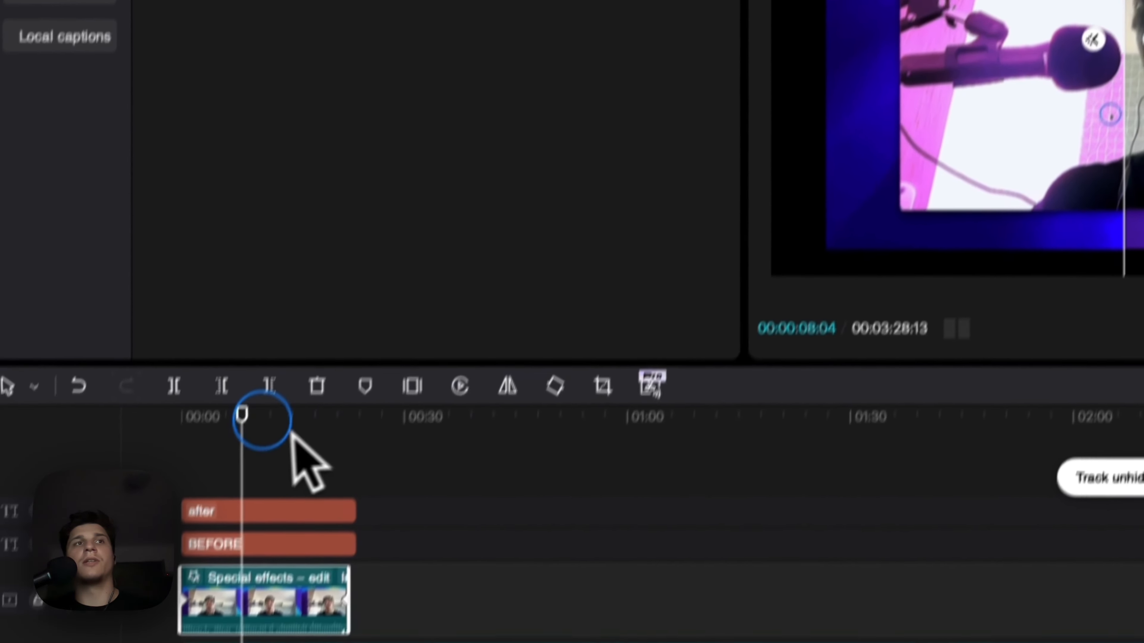
{"action": "left_click_drag", "start_coordinate": [265, 303], "coordinate": [232, 304]}
{"action": "left_click_drag", "start_coordinate": [230, 378], "coordinate": [241, 377]}
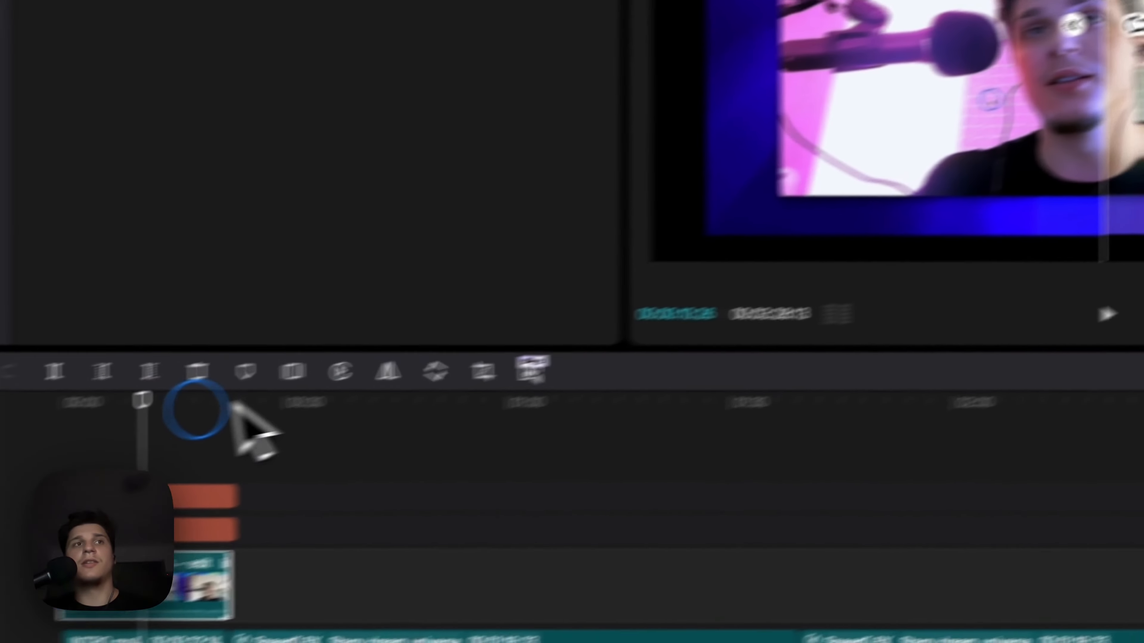
{"action": "left_click_drag", "start_coordinate": [325, 365], "coordinate": [254, 366]}
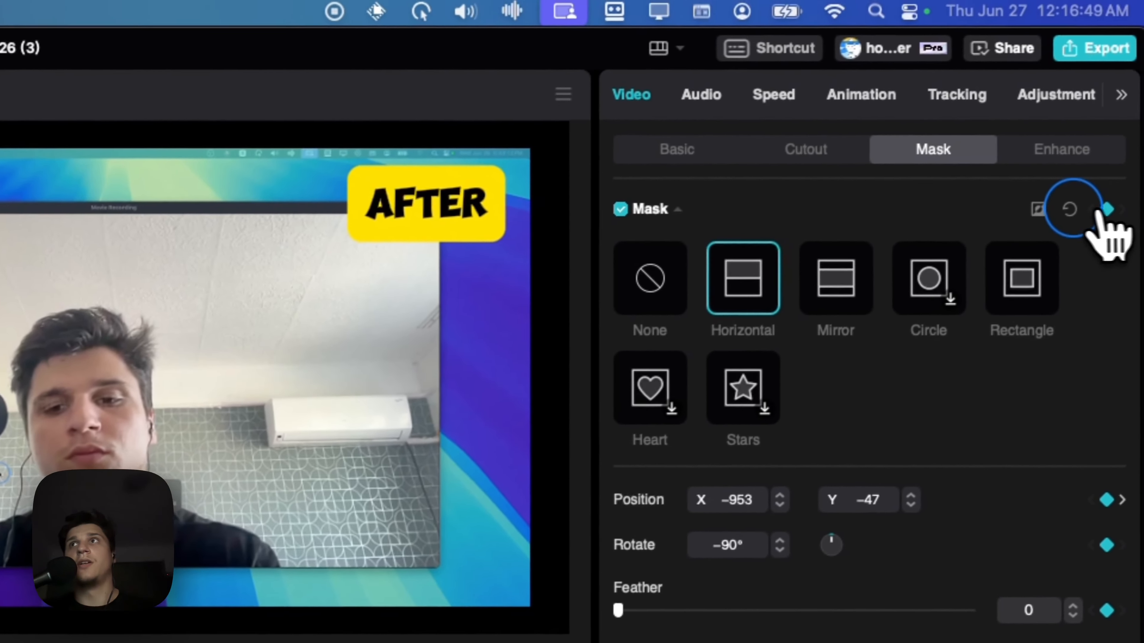
- Reset the overlay's mask, reapply a Horizontal mask rotated to -90°, and move its dividing line toward the video's left side
{"action": "left_click", "coordinate": [1065, 216]}
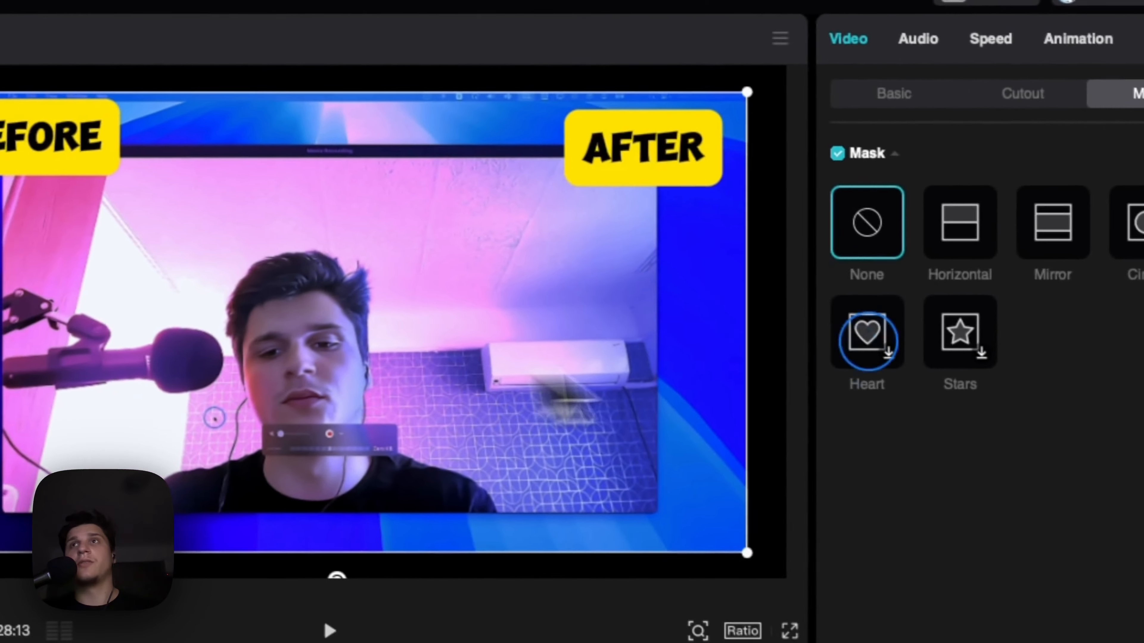
{"action": "left_click", "coordinate": [737, 289]}
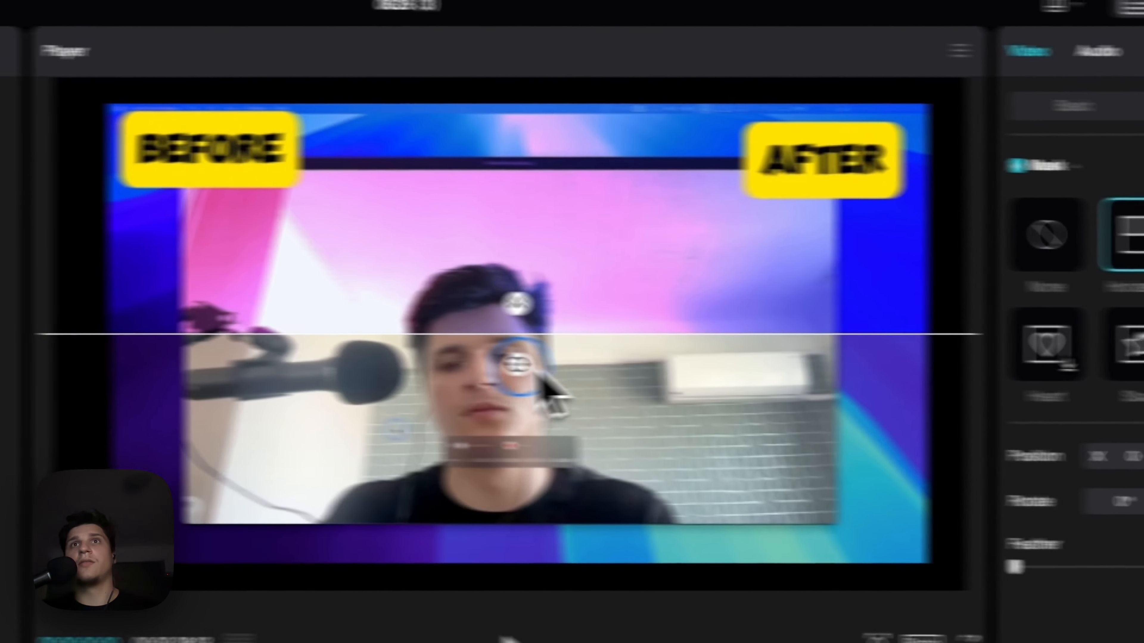
{"action": "left_click_drag", "start_coordinate": [541, 374], "coordinate": [620, 338]}
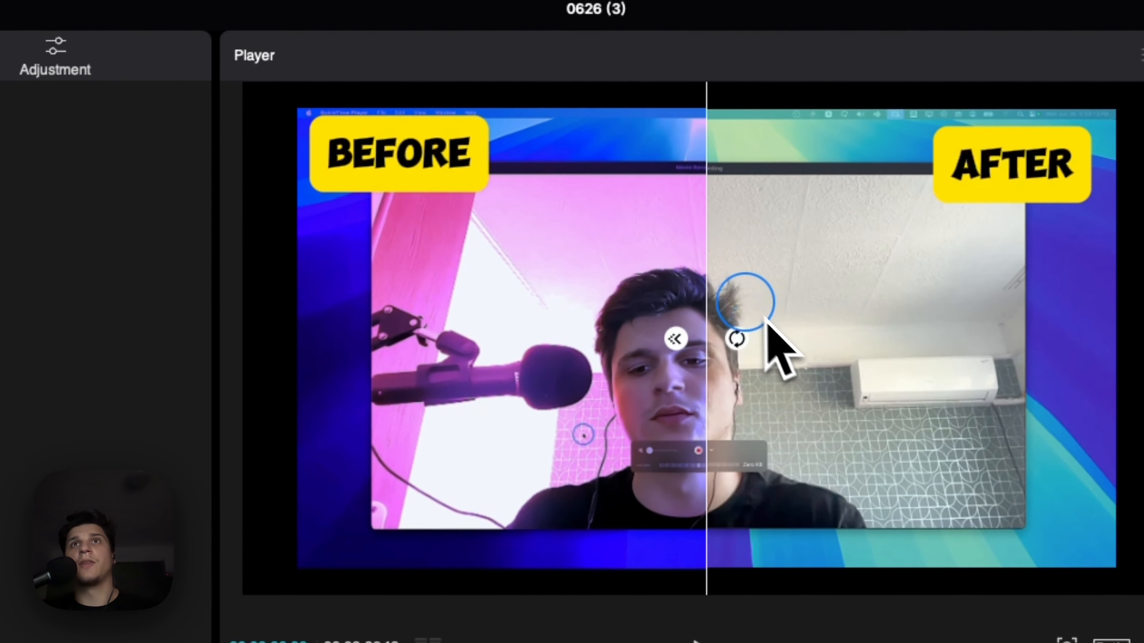
{"action": "left_click_drag", "start_coordinate": [766, 320], "coordinate": [487, 309]}
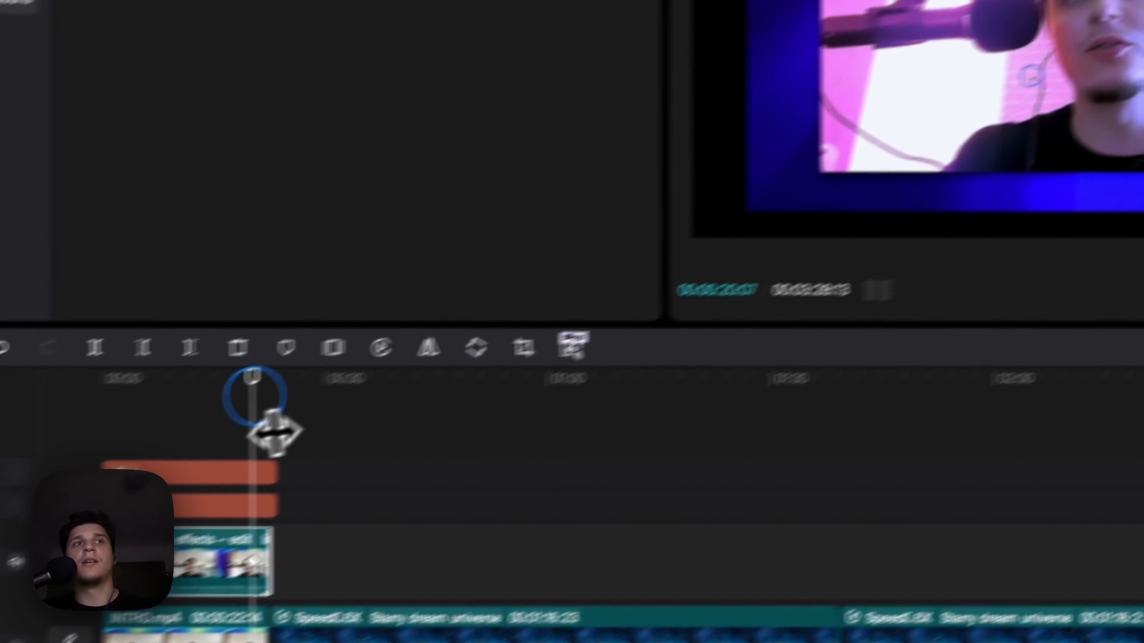
- Around 00:00:12:01, set the overlay mask's feather to 20 and scrub the intro from its start to check the sweep
{"action": "left_click_drag", "start_coordinate": [255, 409], "coordinate": [188, 356]}
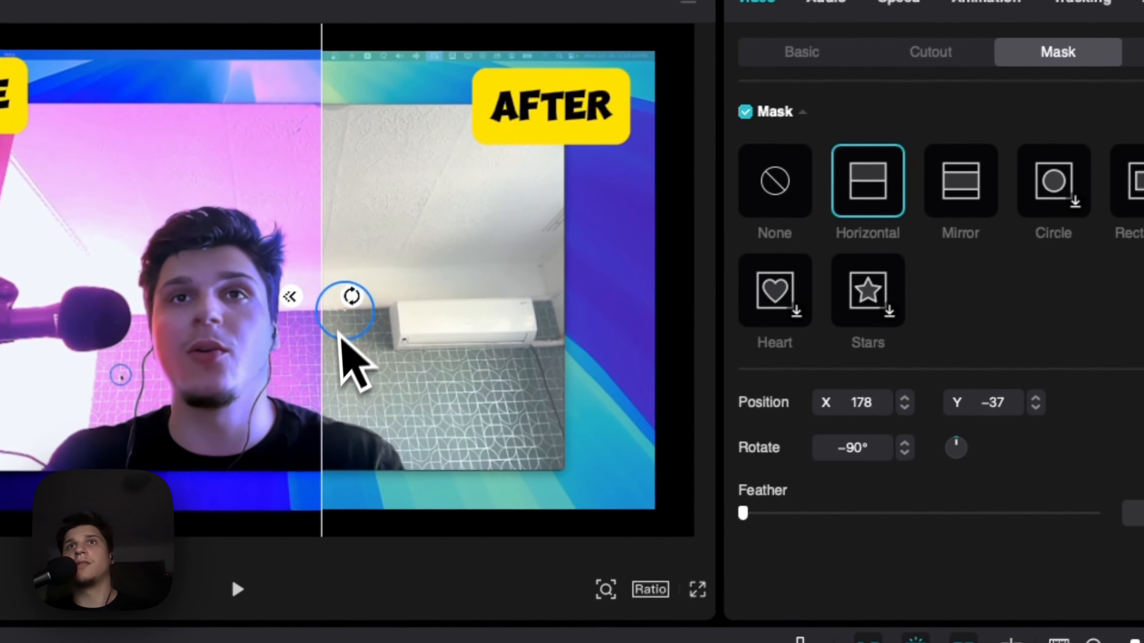
{"action": "left_click_drag", "start_coordinate": [294, 300], "coordinate": [283, 301]}
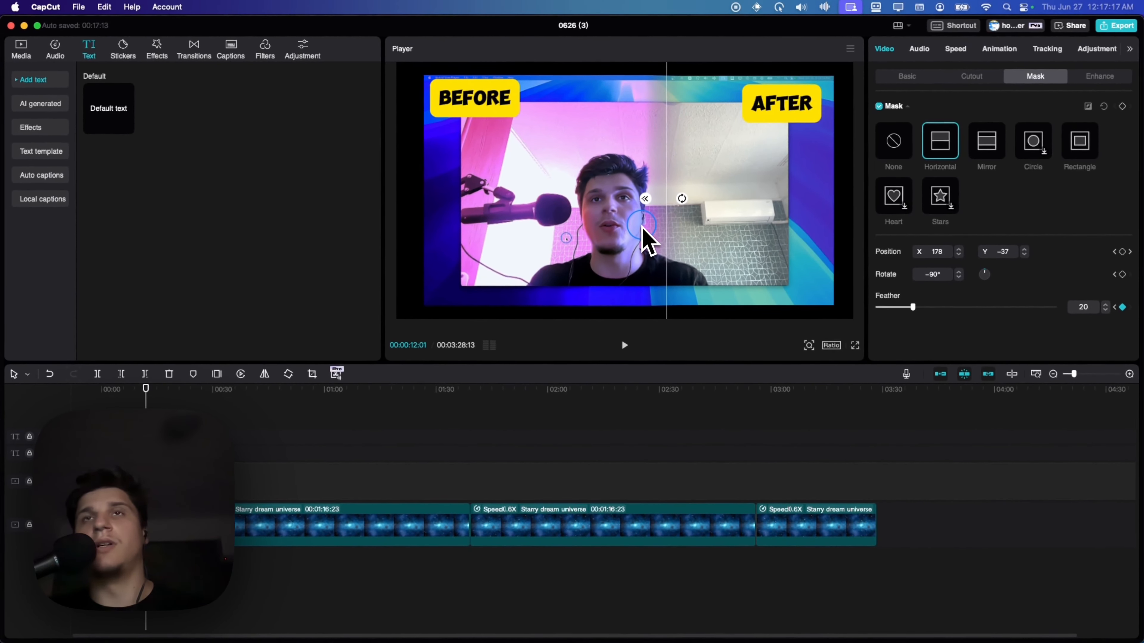
{"action": "left_click_drag", "start_coordinate": [153, 388], "coordinate": [103, 391]}
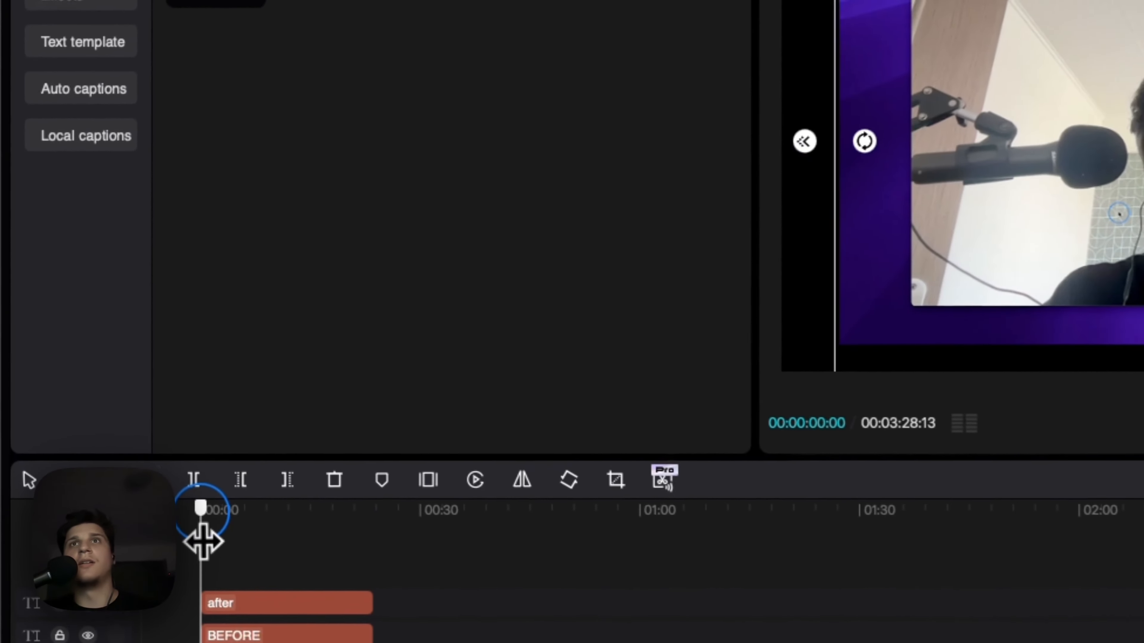
{"action": "left_click_drag", "start_coordinate": [203, 540], "coordinate": [270, 544]}
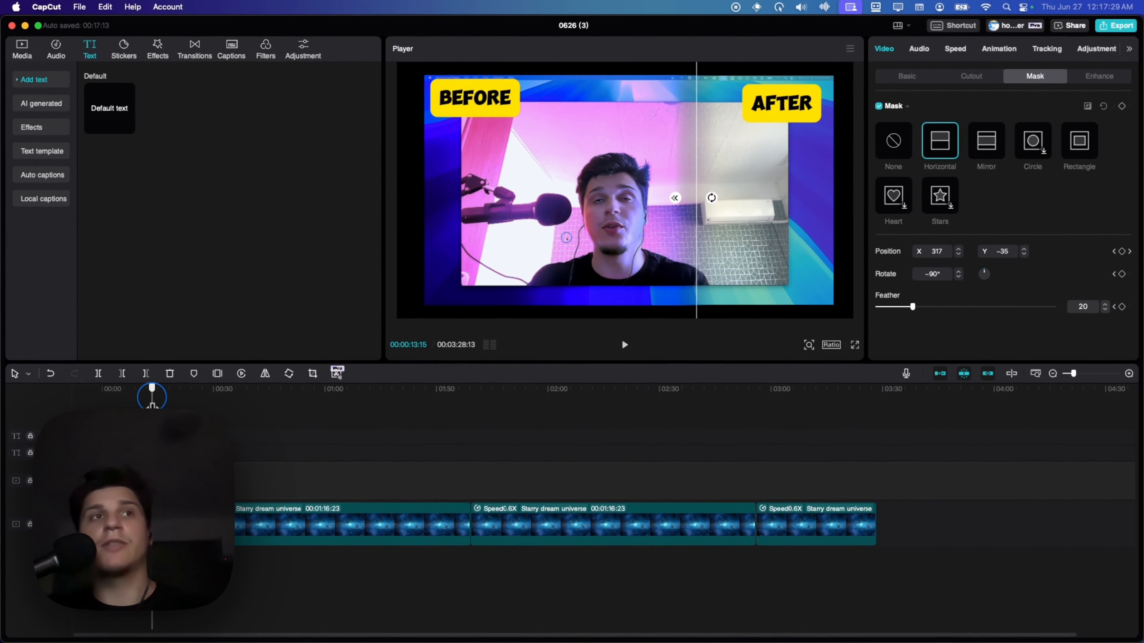
{"action": "left_click_drag", "start_coordinate": [151, 397], "coordinate": [208, 394]}
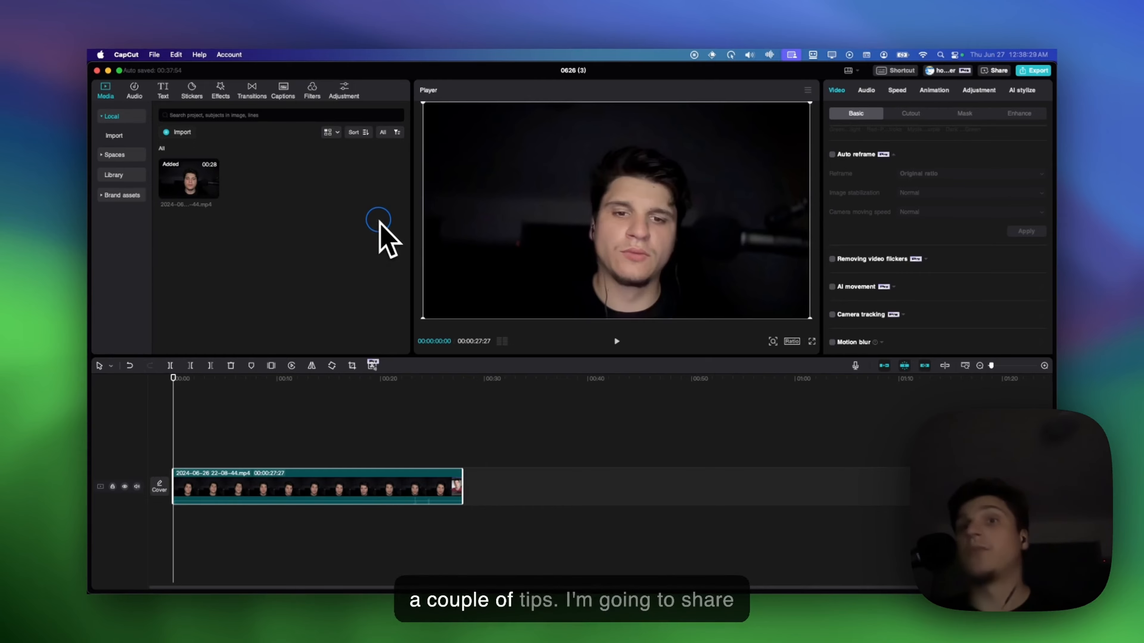
- At 00:00:01:25 in the talking-head clip, enable Camera tracking with the face as the tracked object
{"action": "left_click_drag", "start_coordinate": [247, 378], "coordinate": [199, 391]}
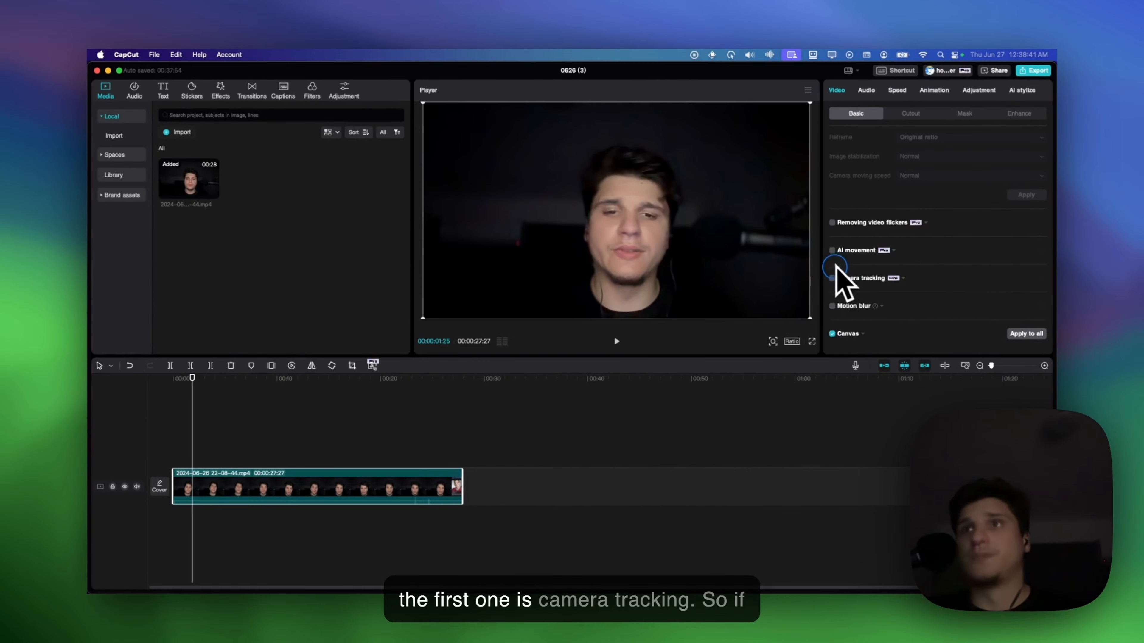
{"action": "left_click", "coordinate": [832, 278]}
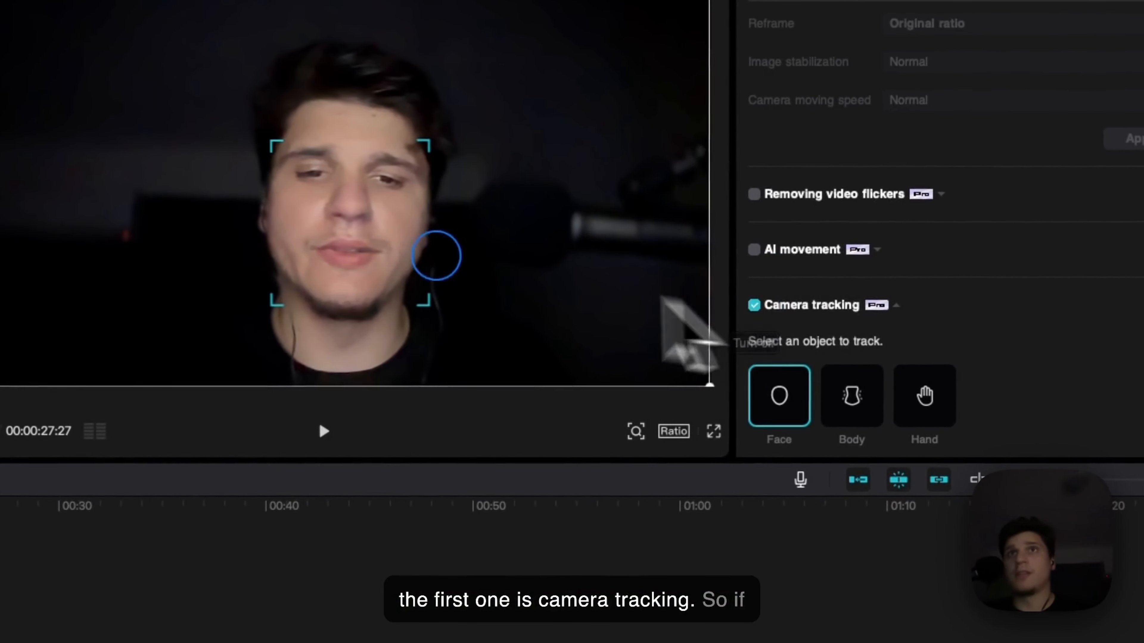
{"action": "mouse_move", "coordinate": [389, 246]}
{"action": "left_mouse_down"}
{"action": "mouse_move", "coordinate": [382, 218]}
{"action": "mouse_move", "coordinate": [384, 265]}
{"action": "mouse_move", "coordinate": [386, 248]}
{"action": "left_mouse_up"}
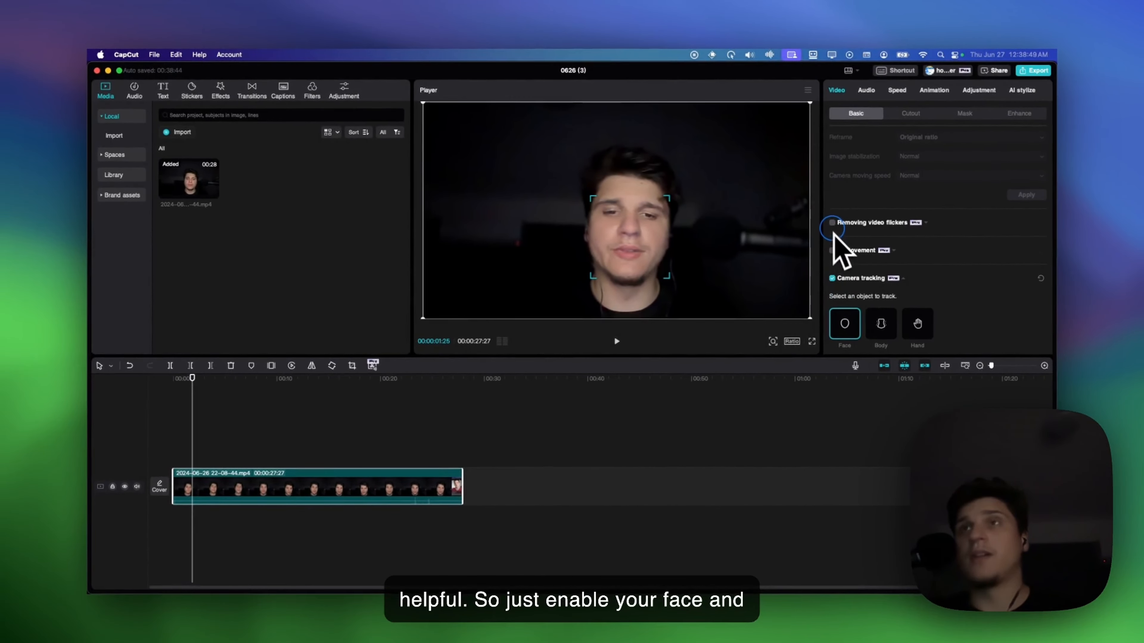
- Apply Auto reframe in place of camera tracking, set its Reframe ratio to 16:9 and play the clip
{"action": "scroll", "coordinate": [834, 229], "scroll_direction": "up", "scroll_amount": 3}
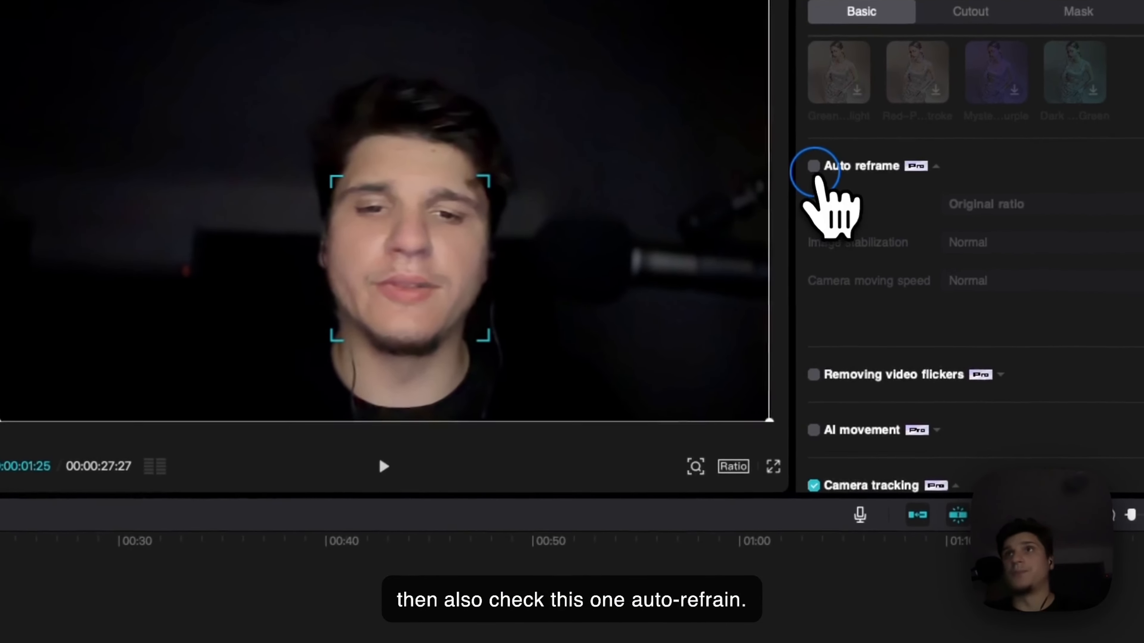
{"action": "left_click", "coordinate": [820, 182]}
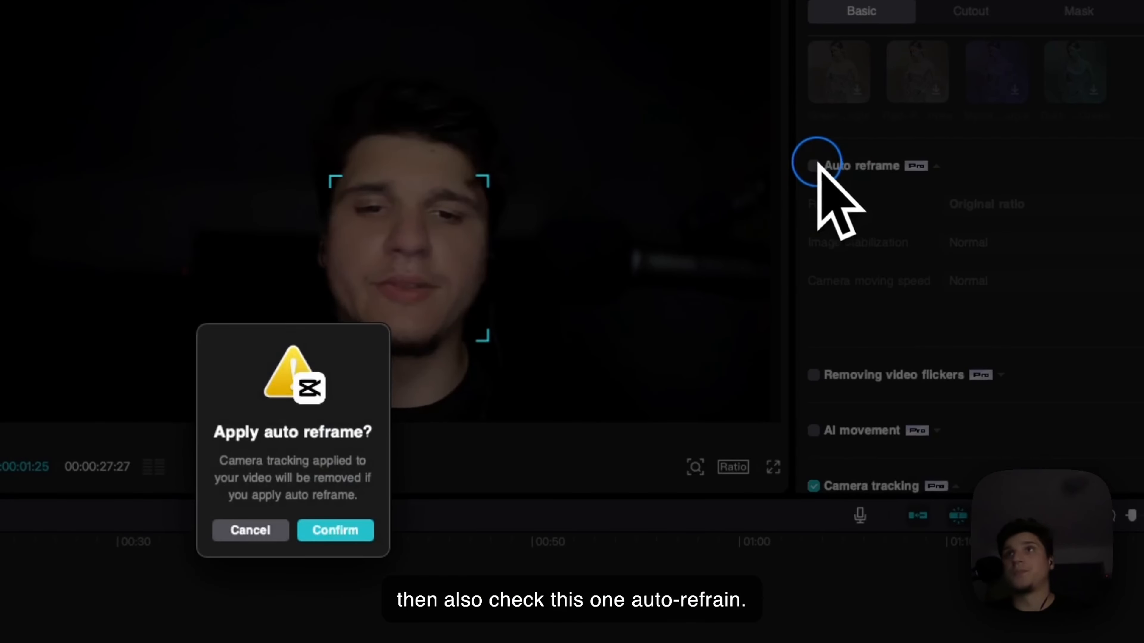
{"action": "left_click", "coordinate": [338, 513]}
{"action": "left_click", "coordinate": [955, 187]}
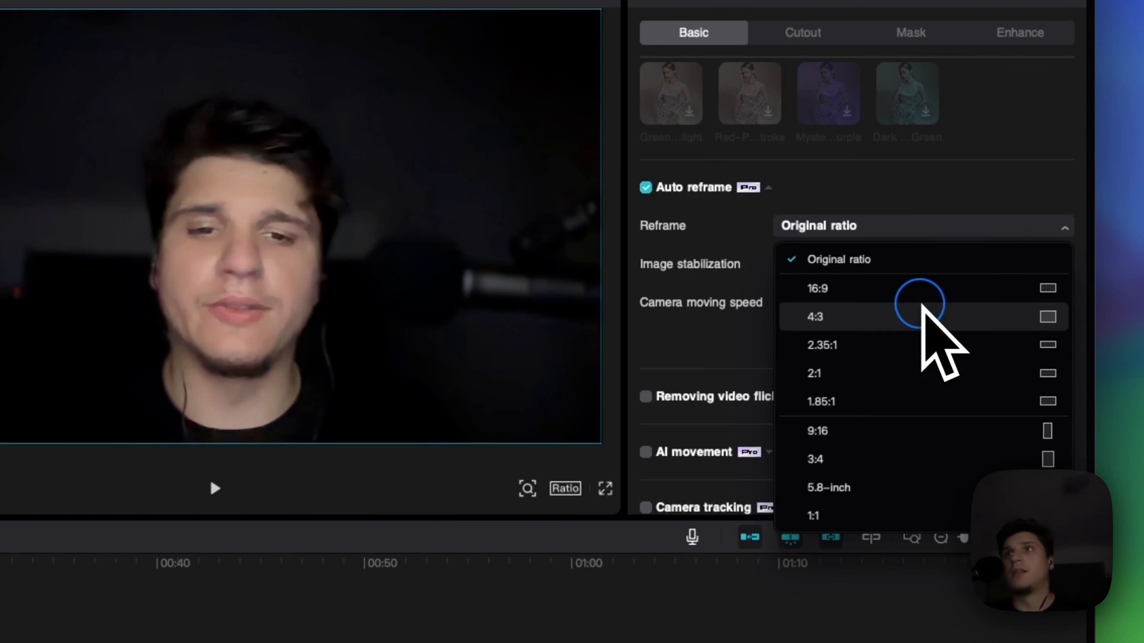
{"action": "left_click", "coordinate": [918, 291]}
{"action": "key", "text": "space"}
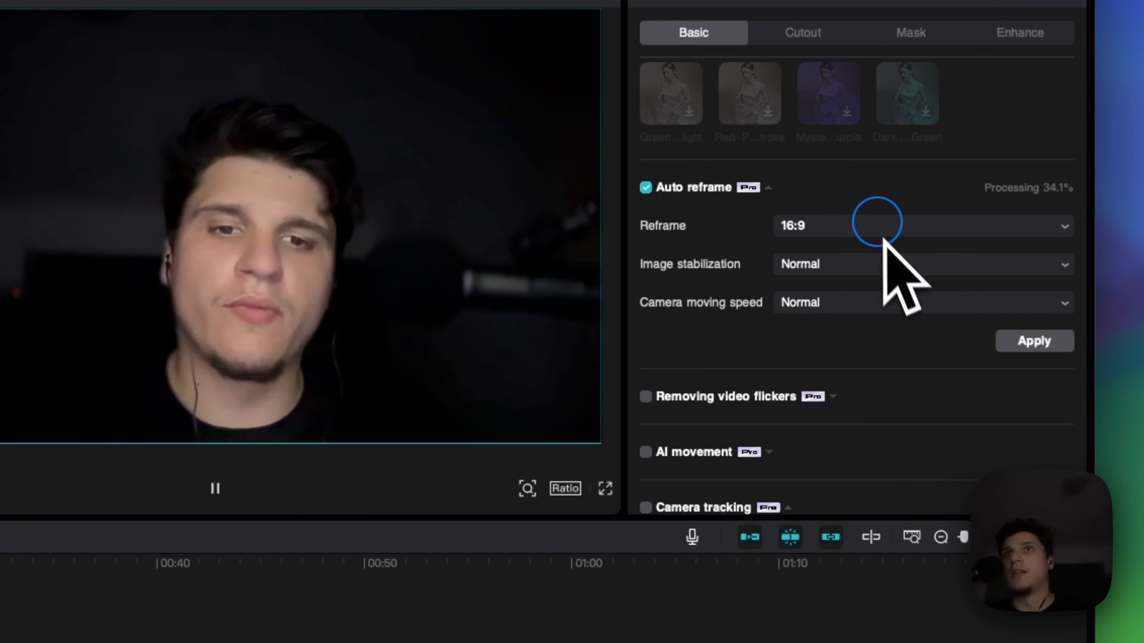
- Try the Auto reframe ratios 2.35:1 and 4:3, and set the clip's Reframe ratio to 9:16
{"action": "left_click", "coordinate": [875, 227]}
{"action": "left_click", "coordinate": [873, 227]}
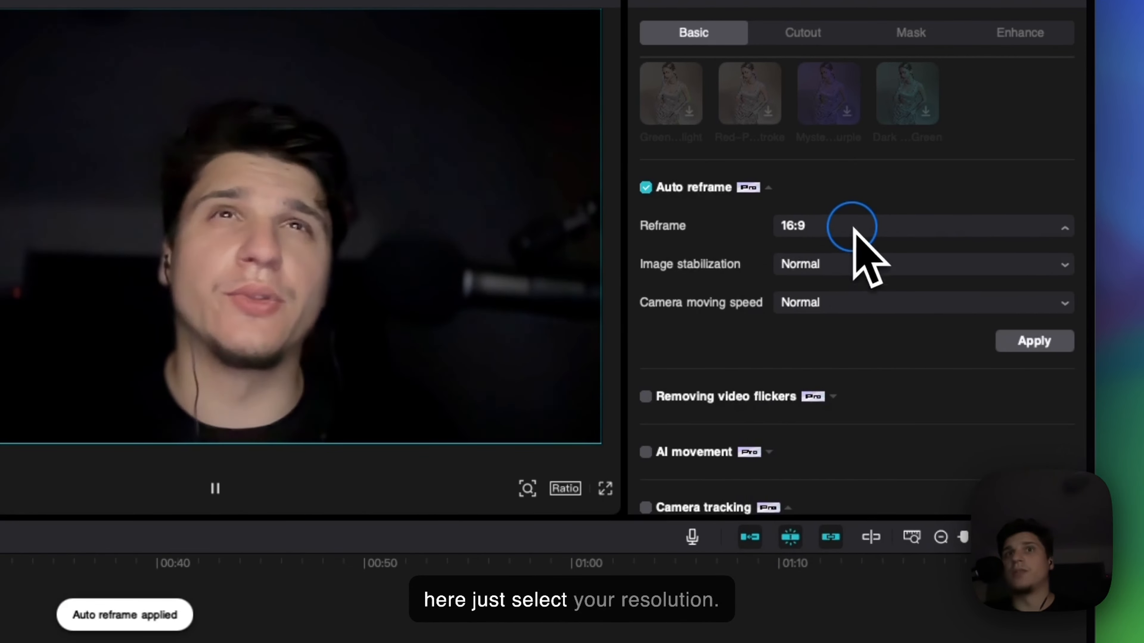
{"action": "left_click", "coordinate": [858, 230]}
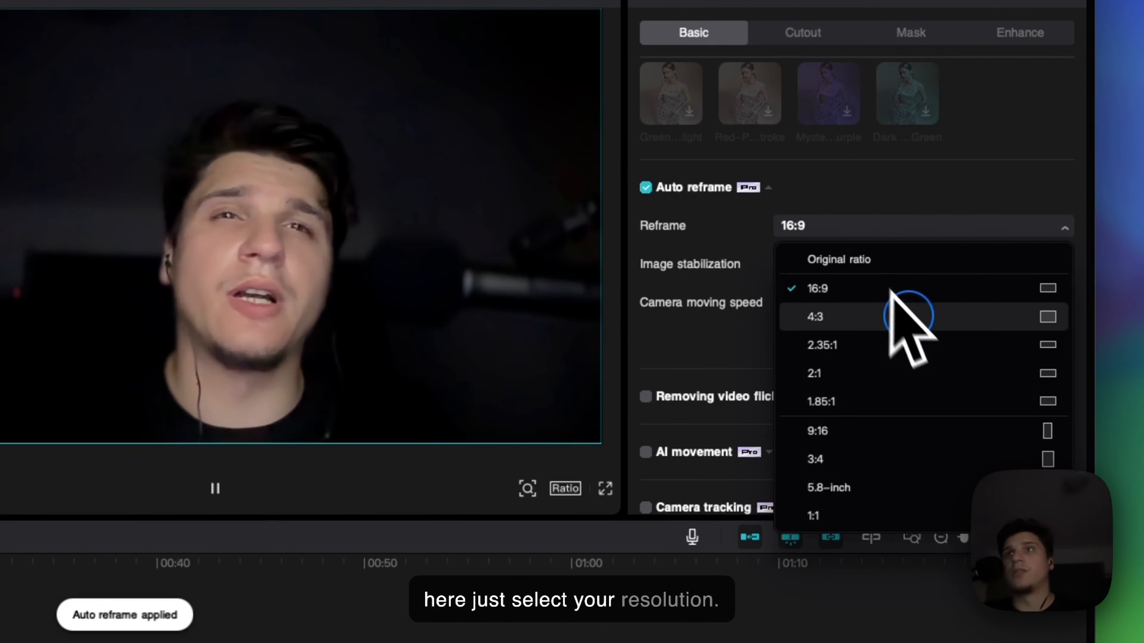
{"action": "left_click", "coordinate": [869, 344]}
{"action": "left_click", "coordinate": [857, 232]}
{"action": "left_click", "coordinate": [858, 316]}
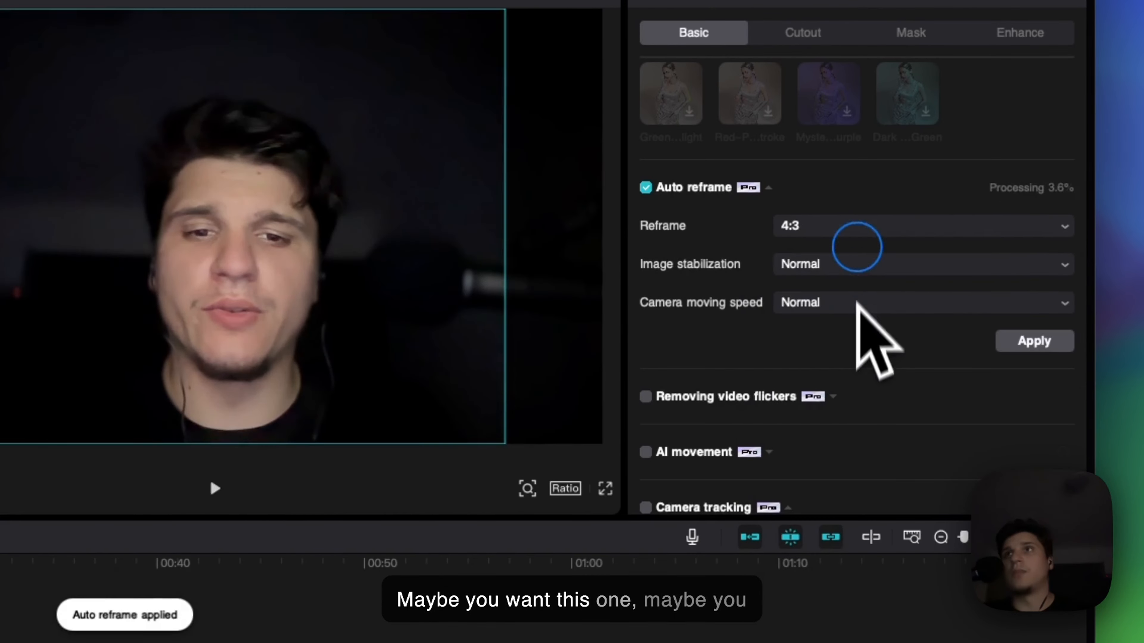
{"action": "left_click", "coordinate": [856, 229]}
{"action": "left_click", "coordinate": [863, 431]}
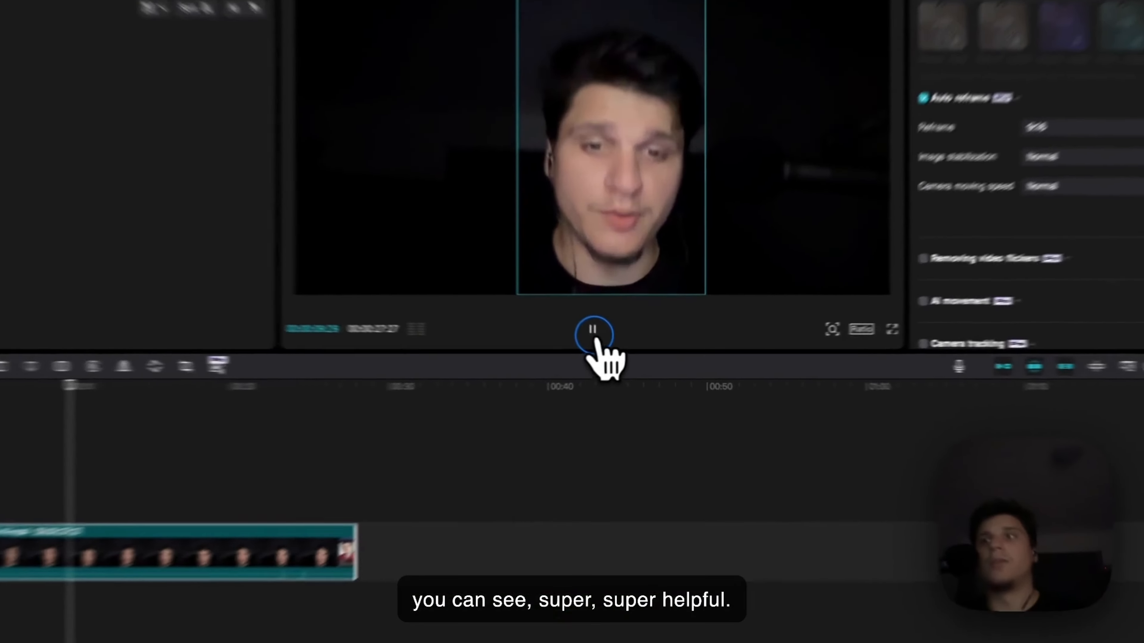
- Pause the talking-head clip, enable Relight on it and apply the Facial preset Soft … Face
{"action": "left_click", "coordinate": [618, 353]}
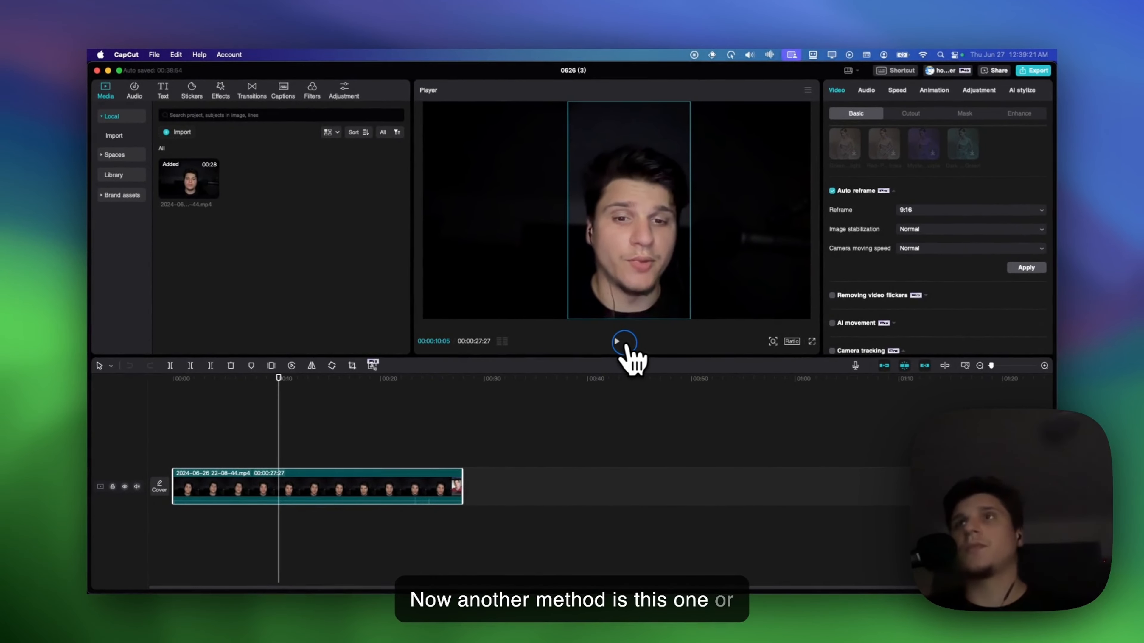
{"action": "scroll", "coordinate": [869, 181], "scroll_direction": "up", "scroll_amount": 6}
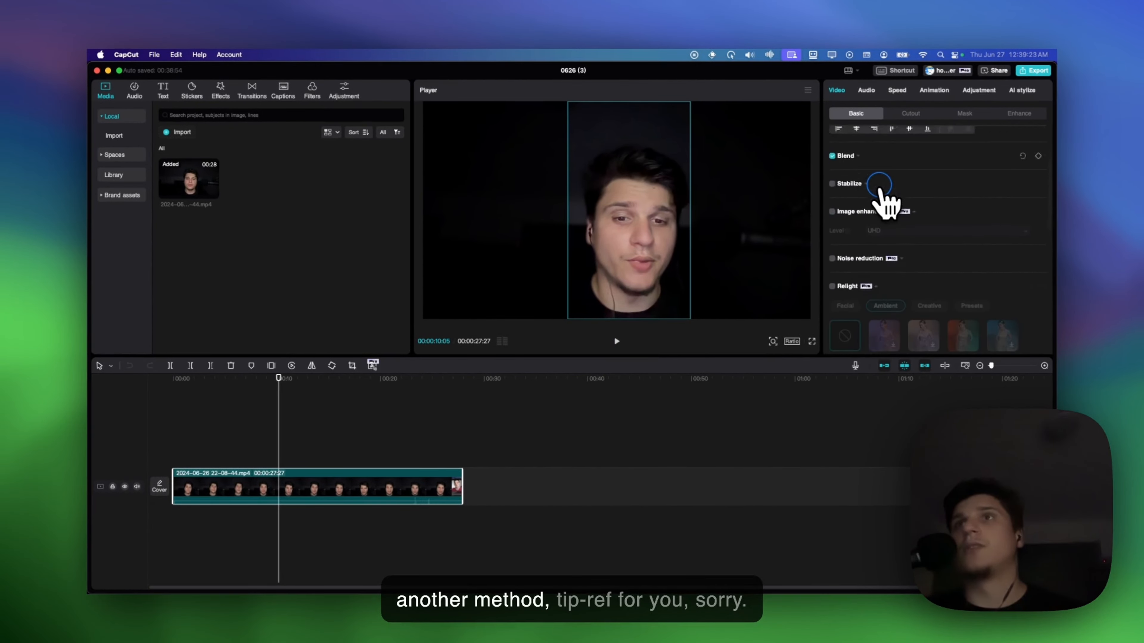
{"action": "scroll", "coordinate": [852, 223], "scroll_direction": "down", "scroll_amount": 5}
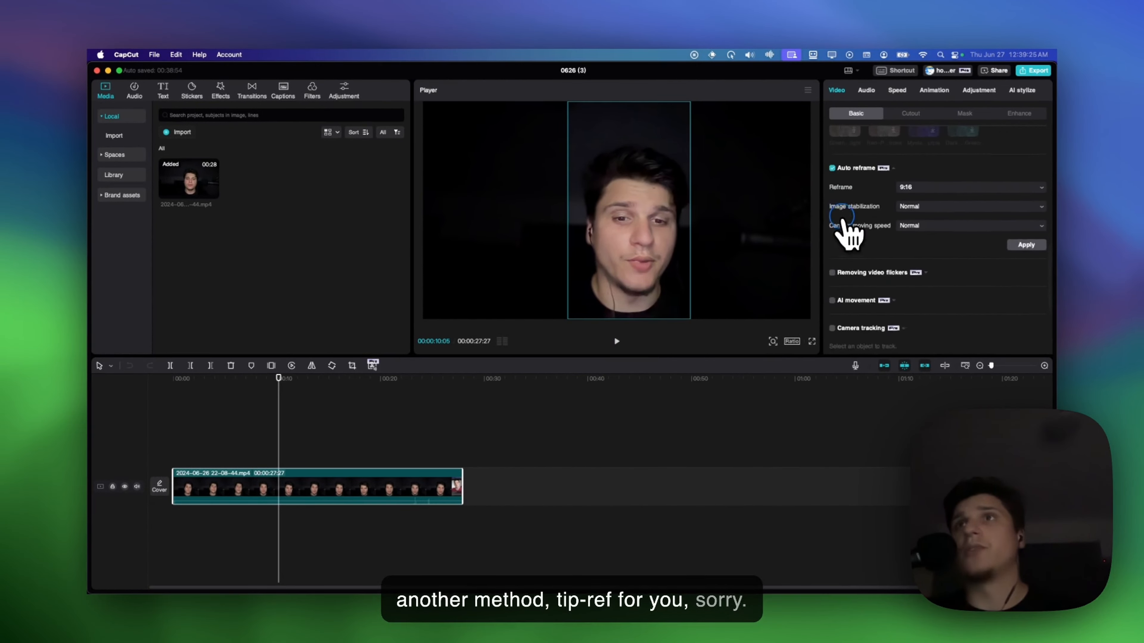
{"action": "scroll", "coordinate": [844, 229], "scroll_direction": "up", "scroll_amount": 2}
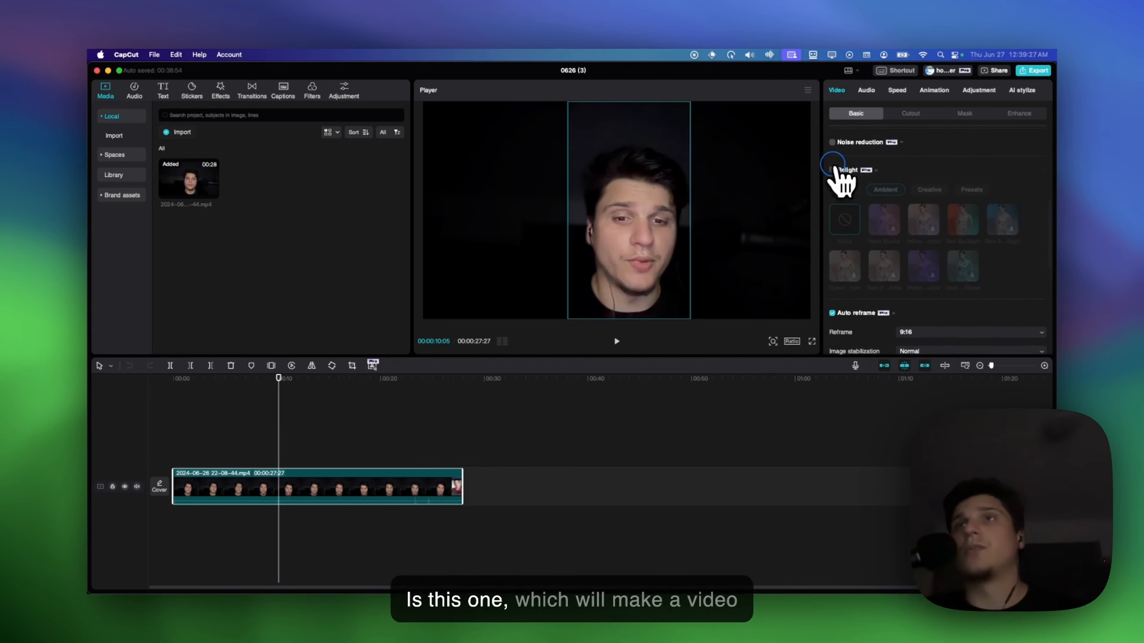
{"action": "left_click", "coordinate": [832, 169]}
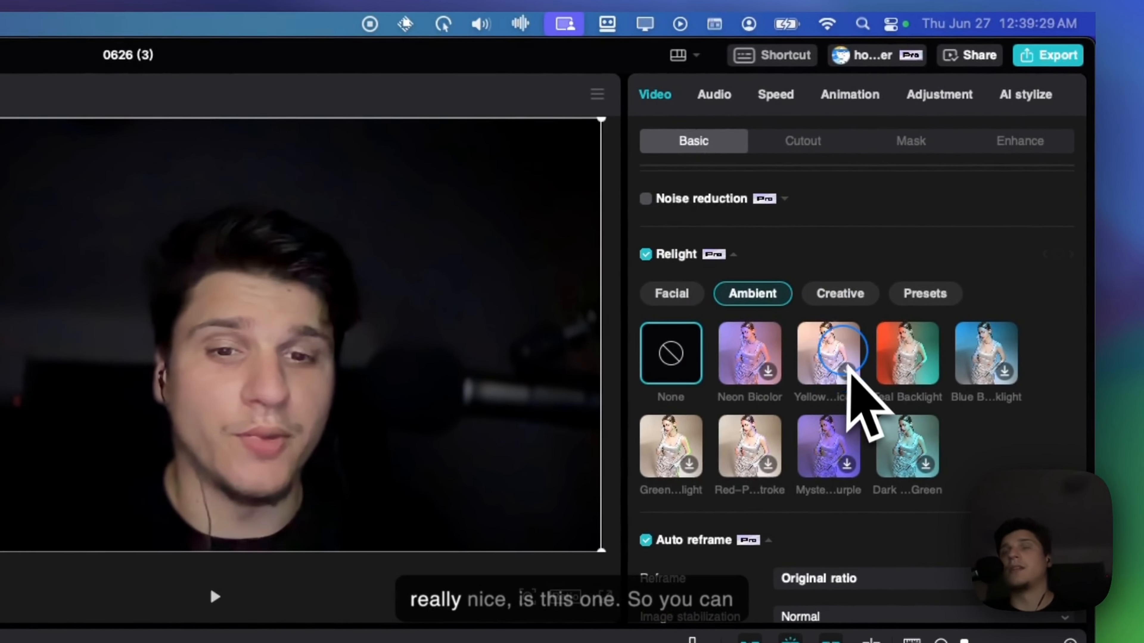
{"action": "left_click", "coordinate": [682, 295]}
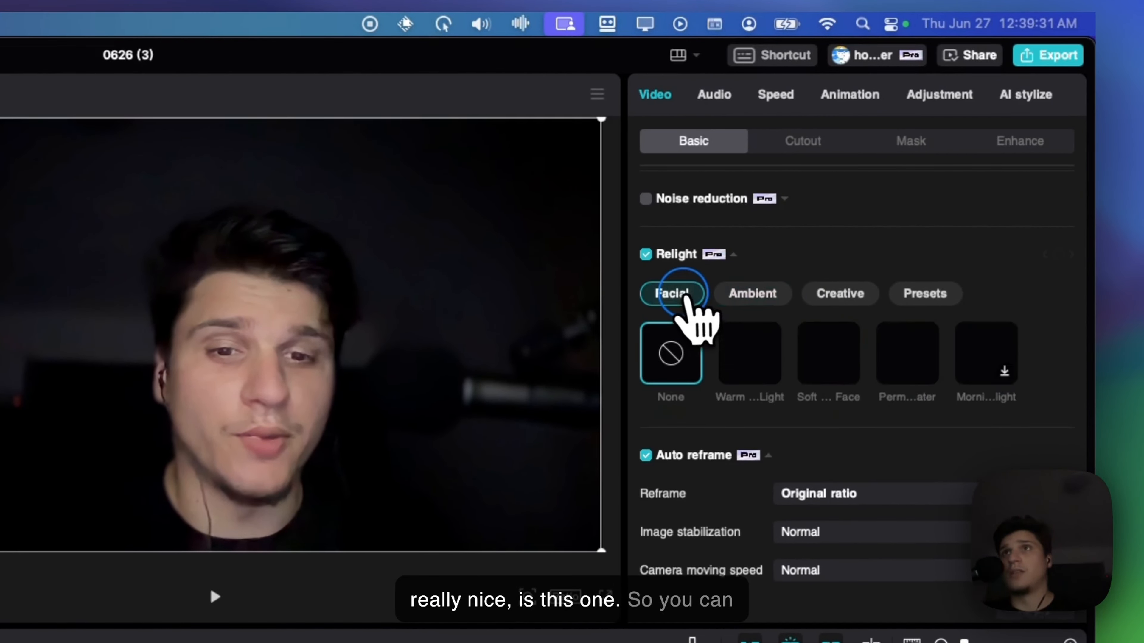
{"action": "left_click", "coordinate": [820, 350]}
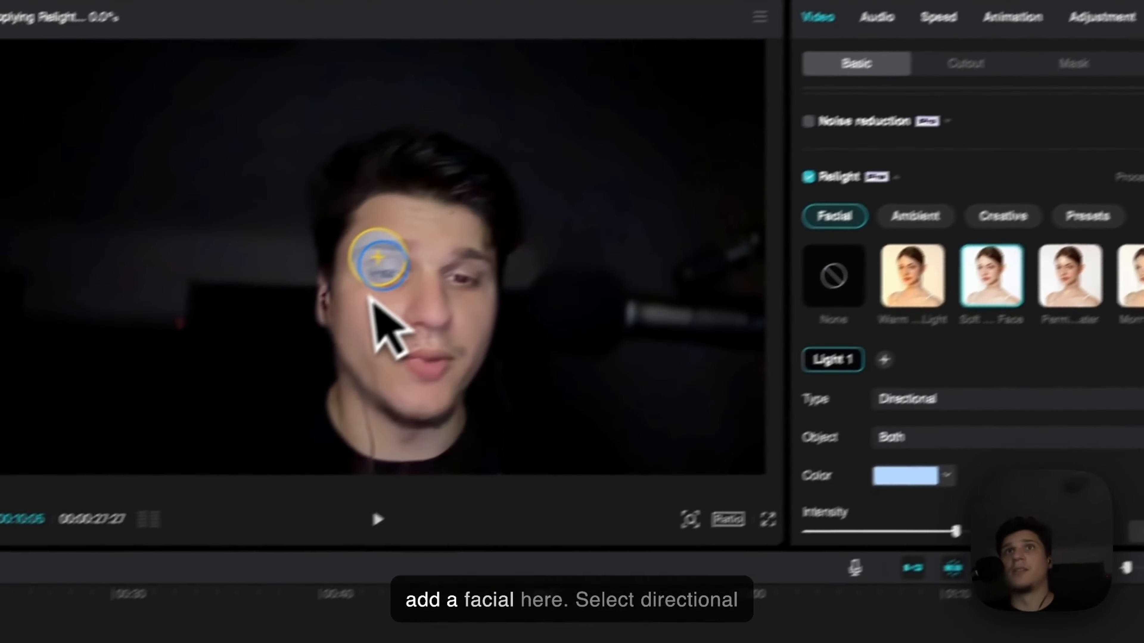
- Move the facial Light 1 beside the neck at about X -454, Y -832 and set its color to white (FFFFFF)
{"action": "left_click_drag", "start_coordinate": [213, 335], "coordinate": [123, 502]}
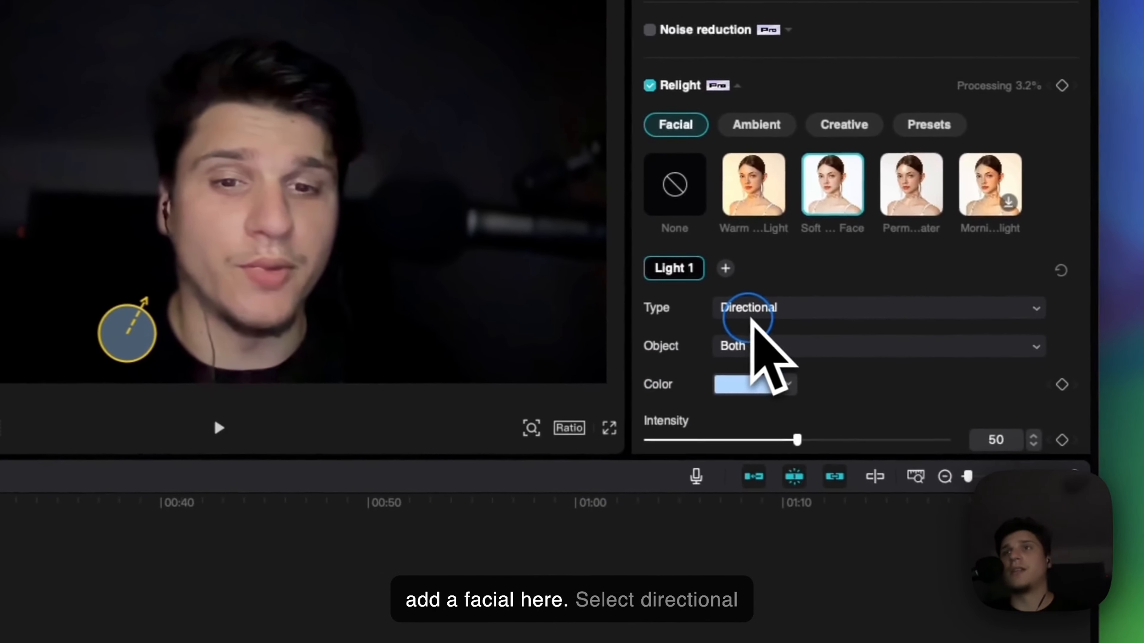
{"action": "left_click", "coordinate": [964, 449]}
{"action": "left_click_drag", "start_coordinate": [704, 495], "coordinate": [603, 390]}
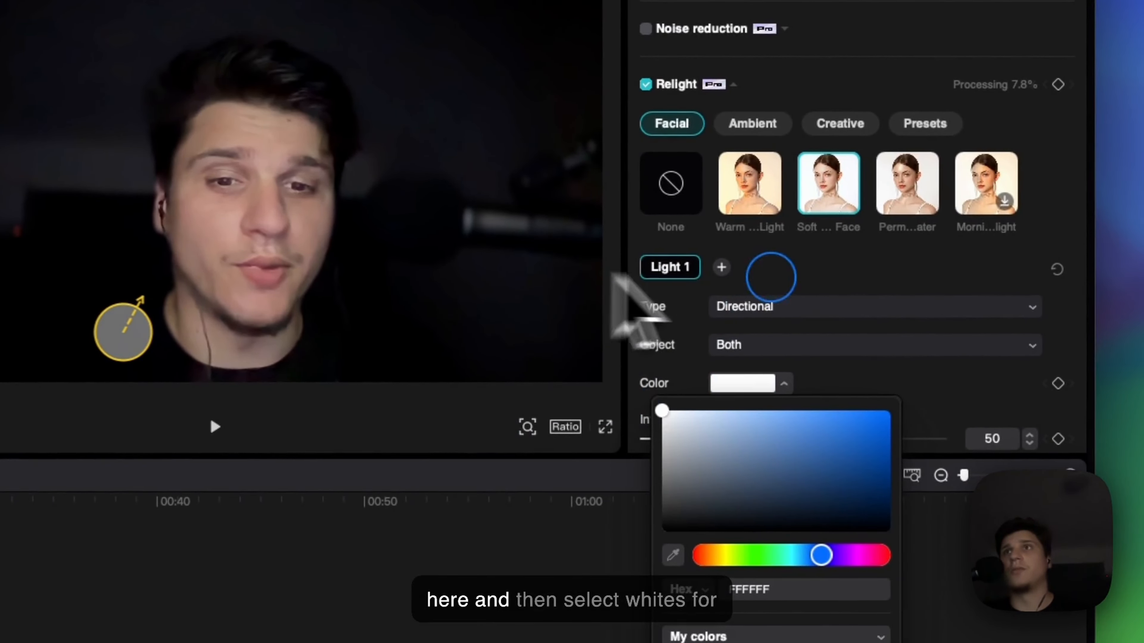
{"action": "left_click", "coordinate": [771, 280]}
- Set the facial Light 1's intensity to 83 and increase its radius
{"action": "scroll", "coordinate": [756, 336], "scroll_direction": "down", "scroll_amount": 10}
{"action": "scroll", "coordinate": [804, 117], "scroll_direction": "up", "scroll_amount": 5}
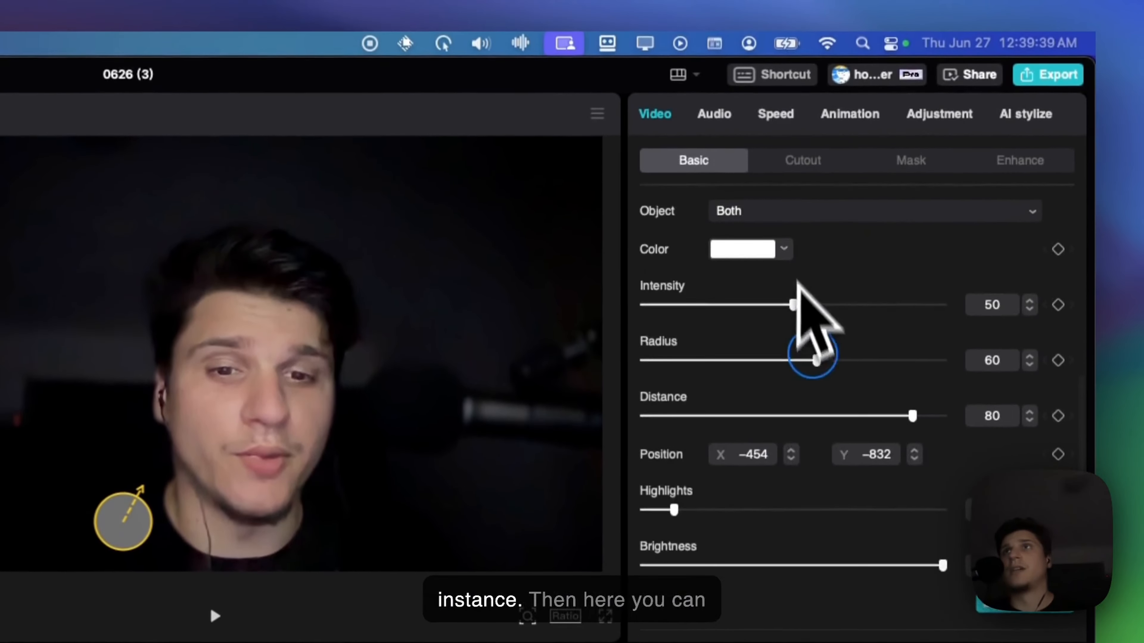
{"action": "scroll", "coordinate": [797, 289], "scroll_direction": "up", "scroll_amount": 2}
{"action": "left_click_drag", "start_coordinate": [794, 375], "coordinate": [878, 374]}
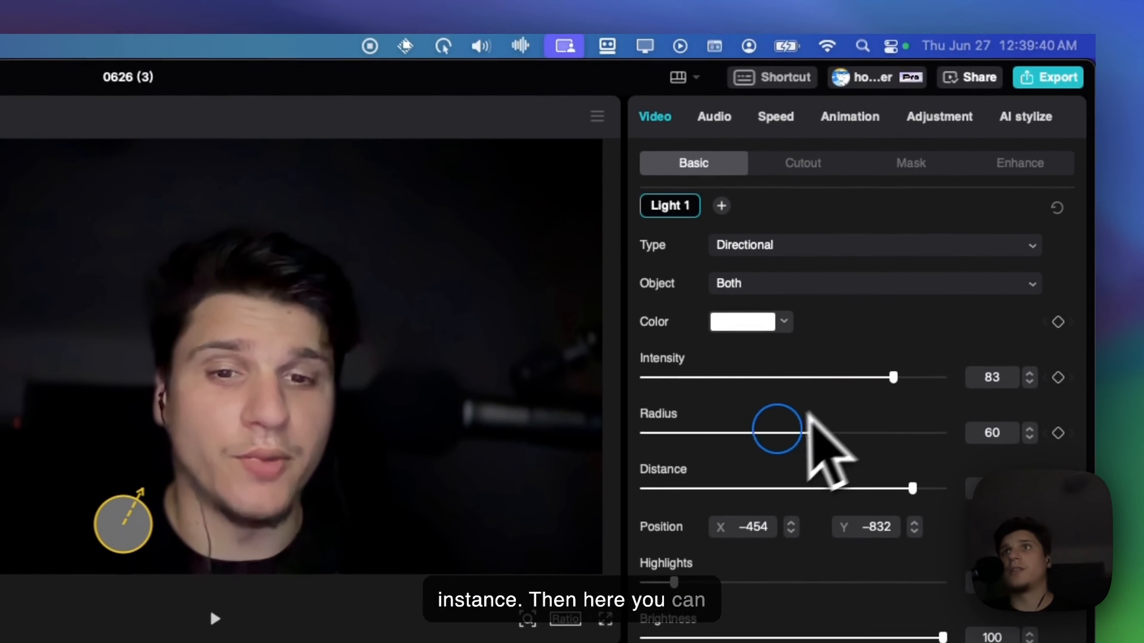
{"action": "left_click_drag", "start_coordinate": [808, 412], "coordinate": [907, 438]}
{"action": "scroll", "coordinate": [882, 370], "scroll_direction": "up", "scroll_amount": 8}
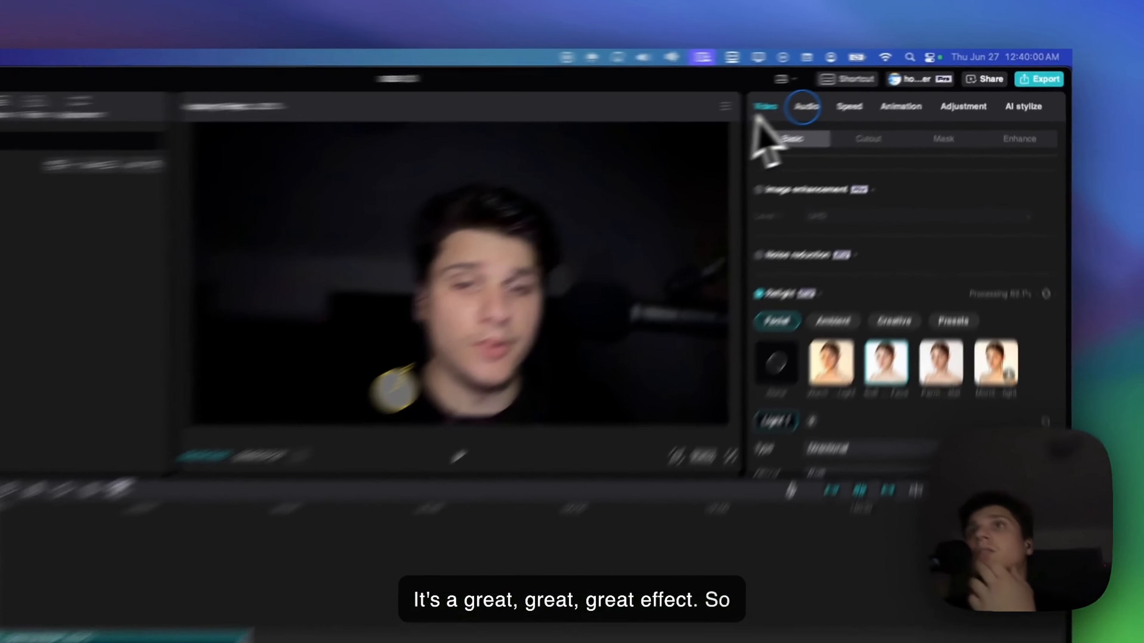
- Review the clip's audio options, from loudness normalization and voice enhancement to noise reduction and vocal isolation
{"action": "left_click", "coordinate": [866, 90]}
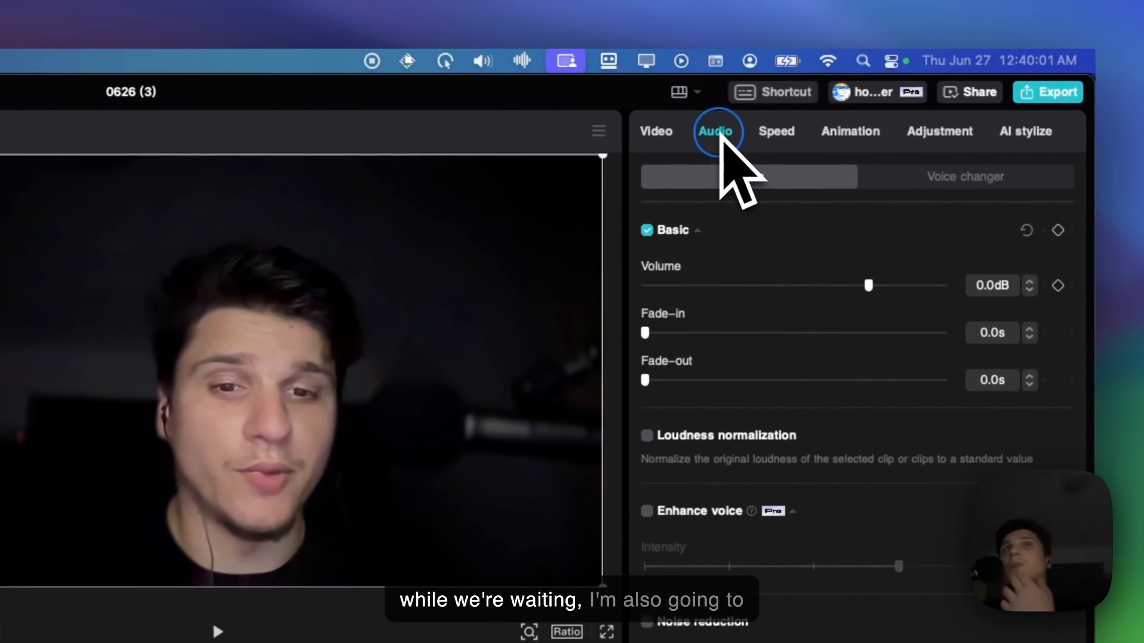
{"action": "scroll", "coordinate": [658, 359], "scroll_direction": "down", "scroll_amount": 3}
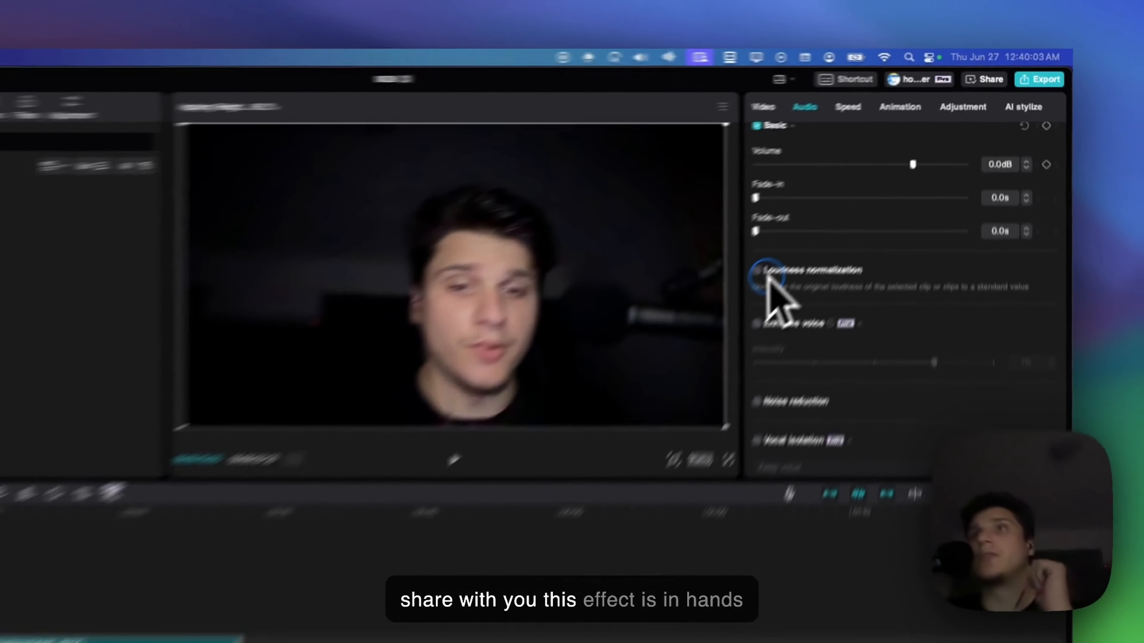
{"action": "scroll", "coordinate": [658, 360], "scroll_direction": "down", "scroll_amount": 3}
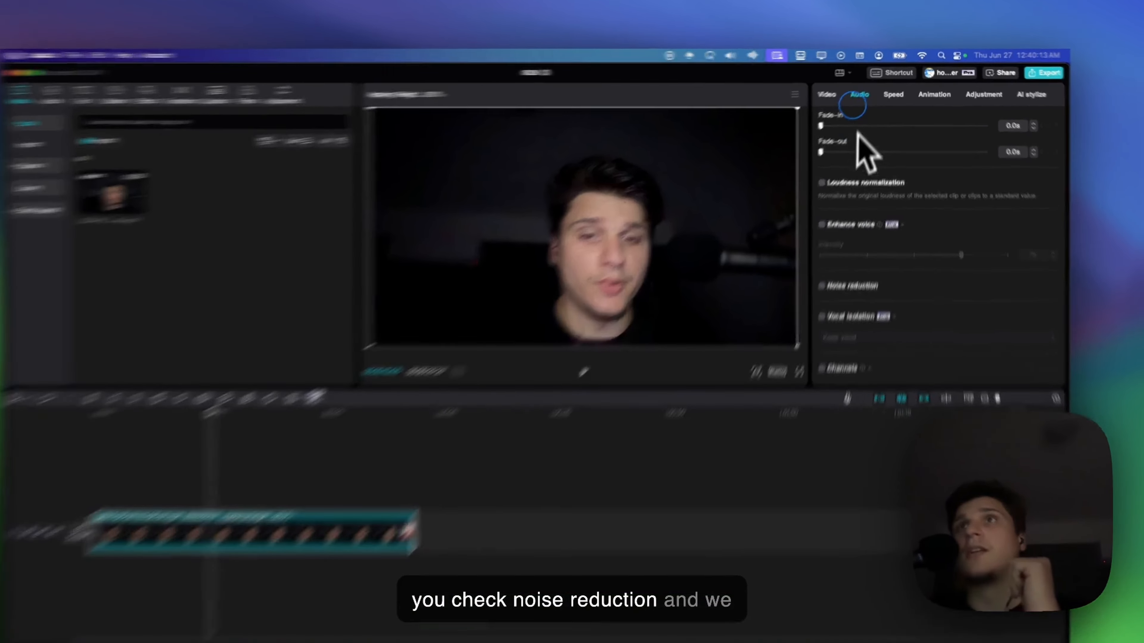
- Return to the Relight settings and move the facial Light 1 around the face, leaving it above and to the right of the head
{"action": "left_click", "coordinate": [837, 89]}
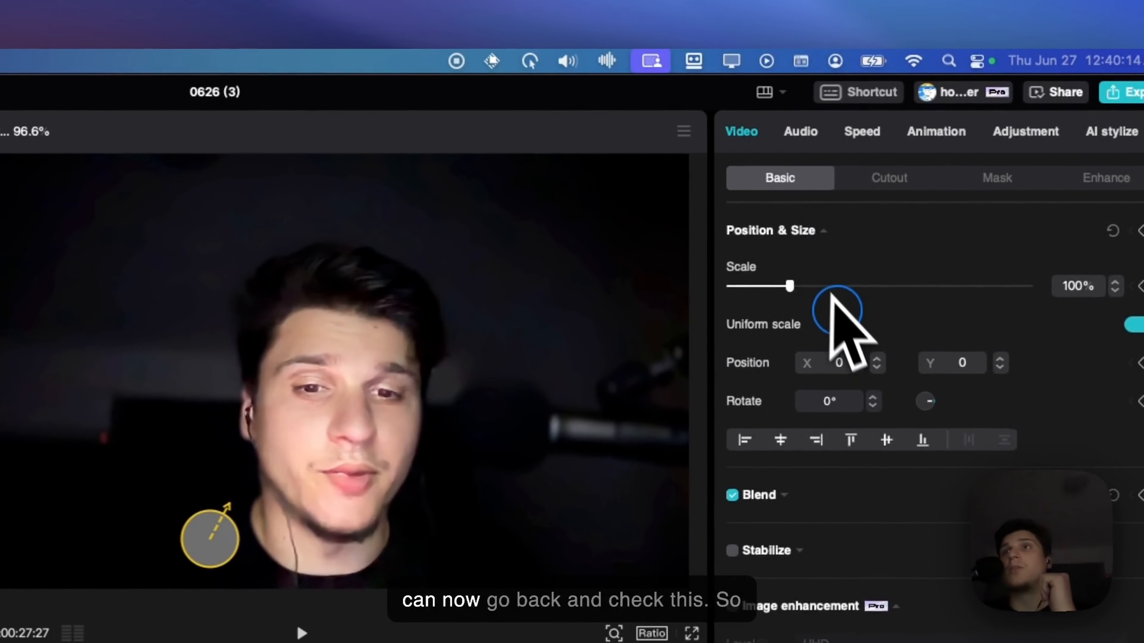
{"action": "scroll", "coordinate": [832, 298], "scroll_direction": "down", "scroll_amount": 10}
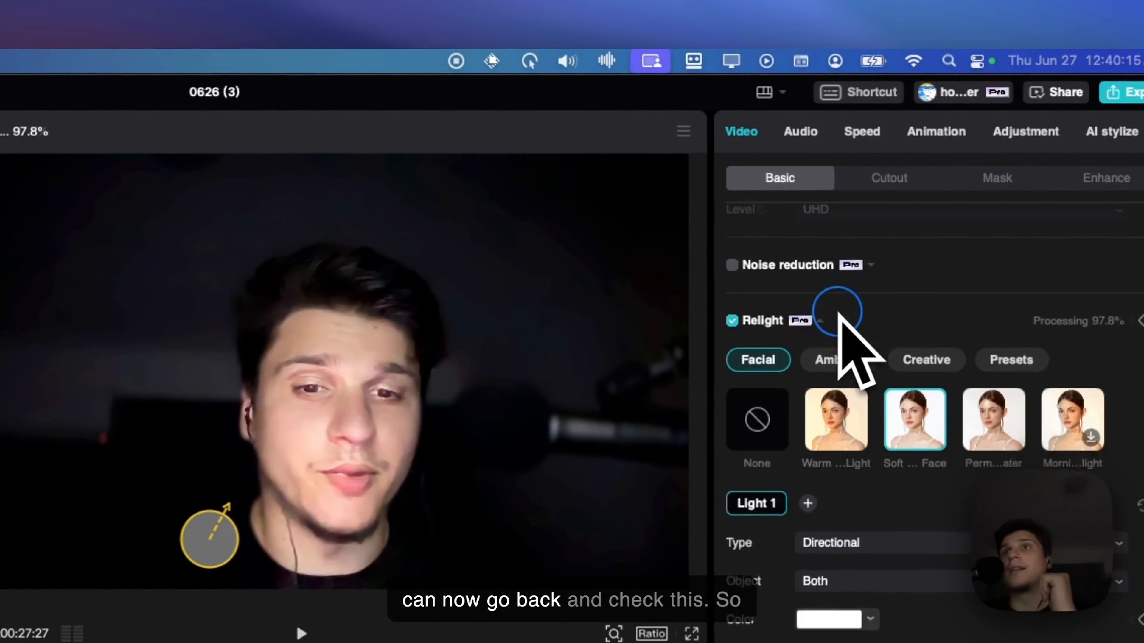
{"action": "left_click_drag", "start_coordinate": [212, 533], "coordinate": [678, 443]}
{"action": "left_click_drag", "start_coordinate": [846, 336], "coordinate": [312, 81]}
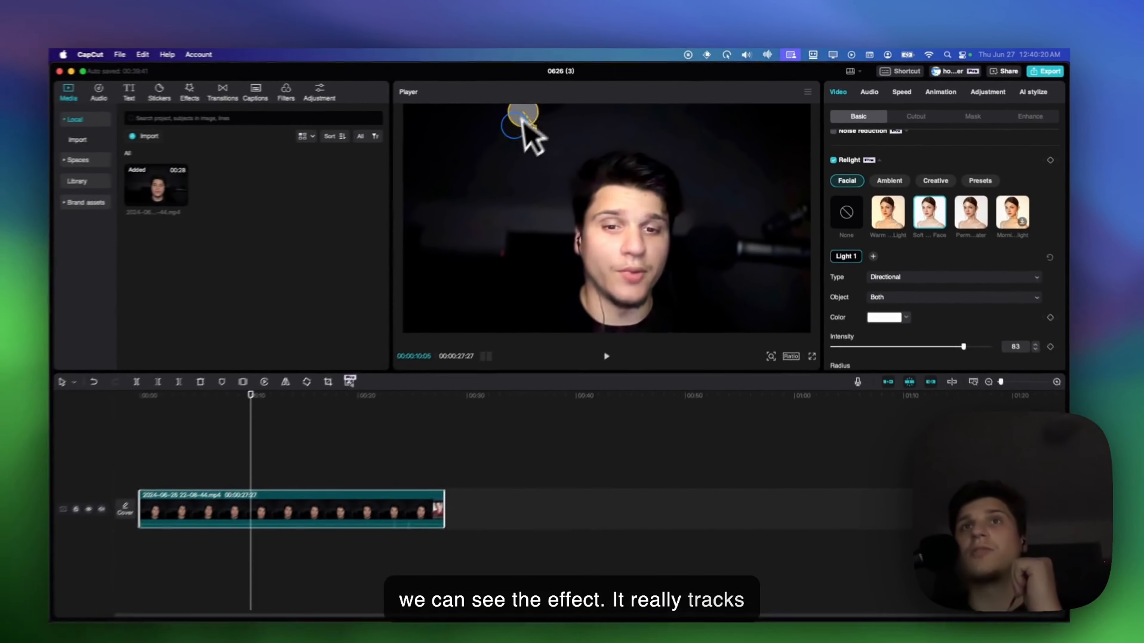
{"action": "left_click_drag", "start_coordinate": [524, 127], "coordinate": [758, 203]}
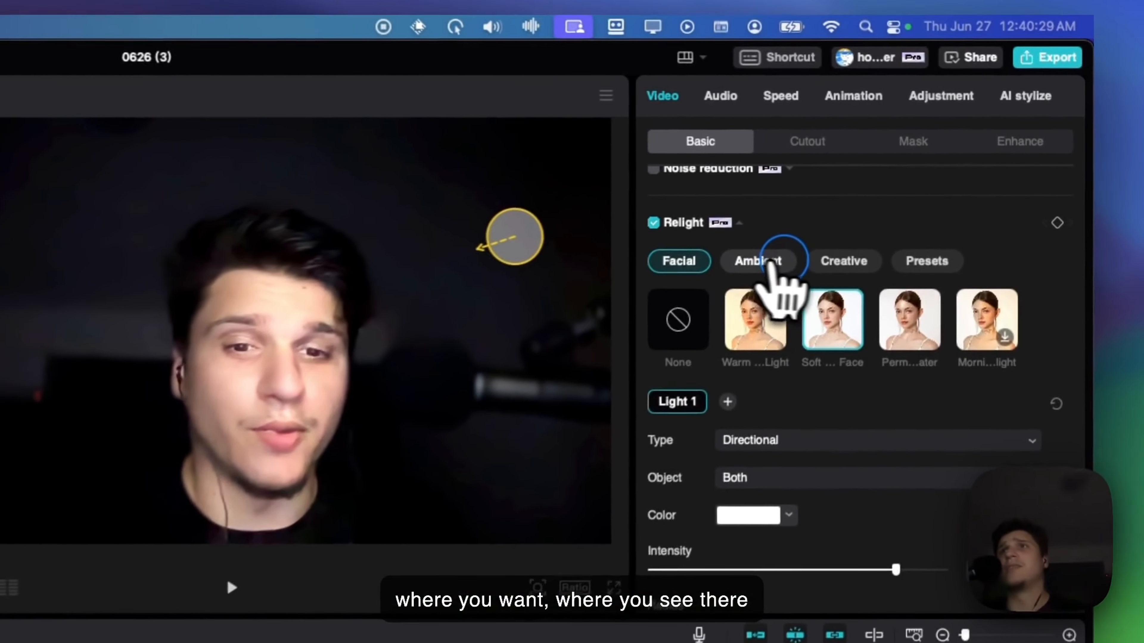
- Apply the Ambient relight preset Teal Backlight and select its red background light at the frame's left edge
{"action": "left_click", "coordinate": [885, 175]}
{"action": "left_click", "coordinate": [883, 326]}
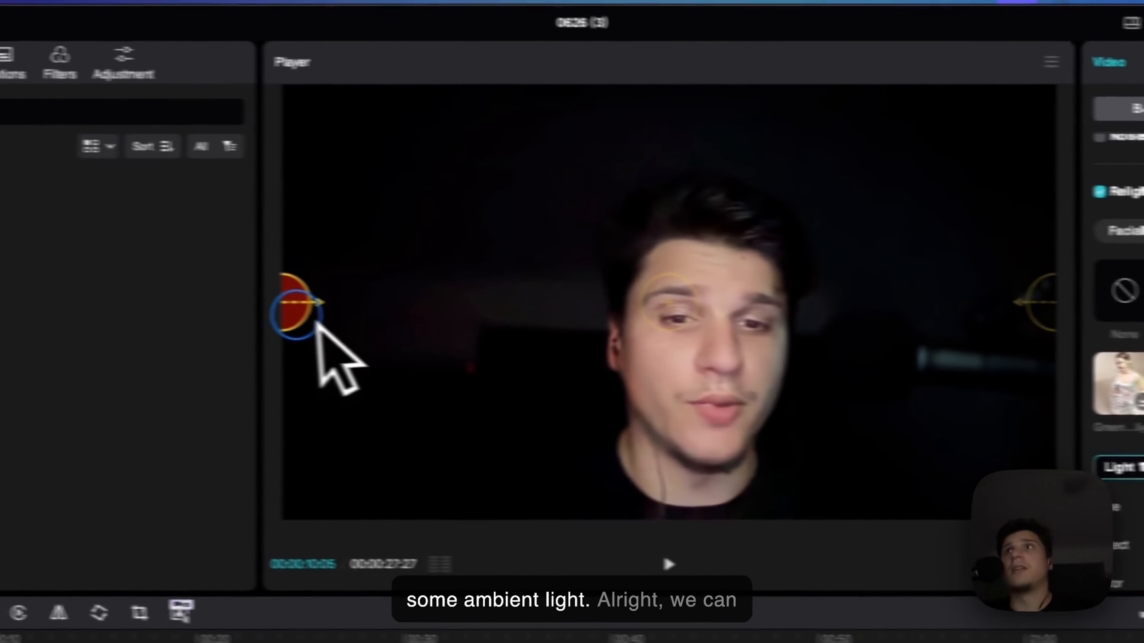
{"action": "left_click_drag", "start_coordinate": [295, 316], "coordinate": [314, 489]}
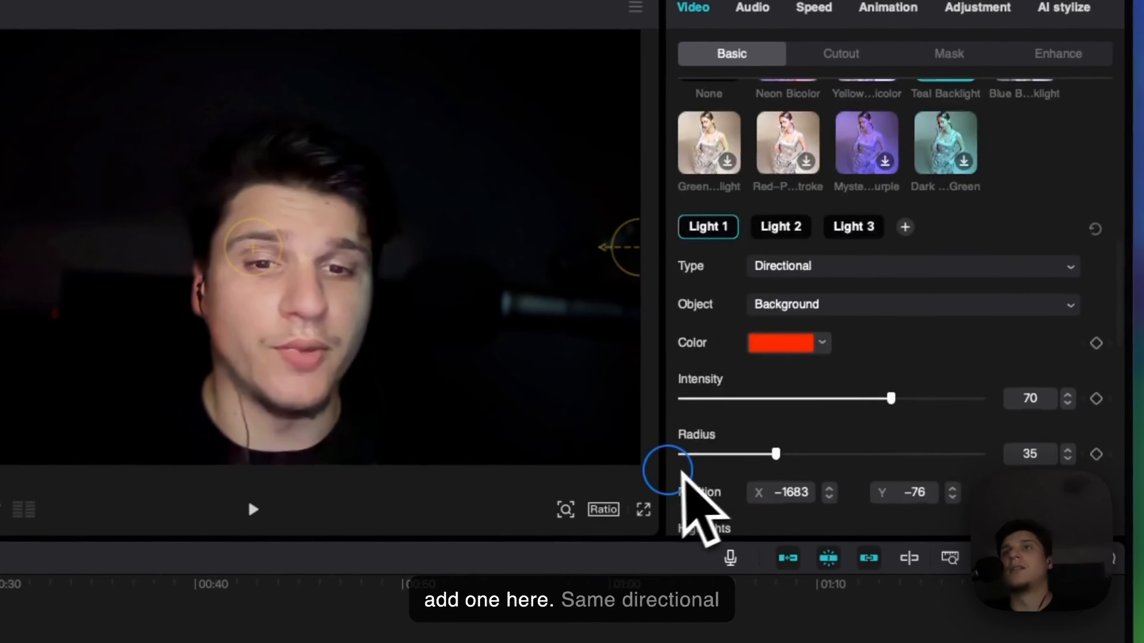
- Set the red Light 1's intensity and radius to 100 and move it to about X -1435, Y 418
{"action": "scroll", "coordinate": [752, 356], "scroll_direction": "down", "scroll_amount": 8}
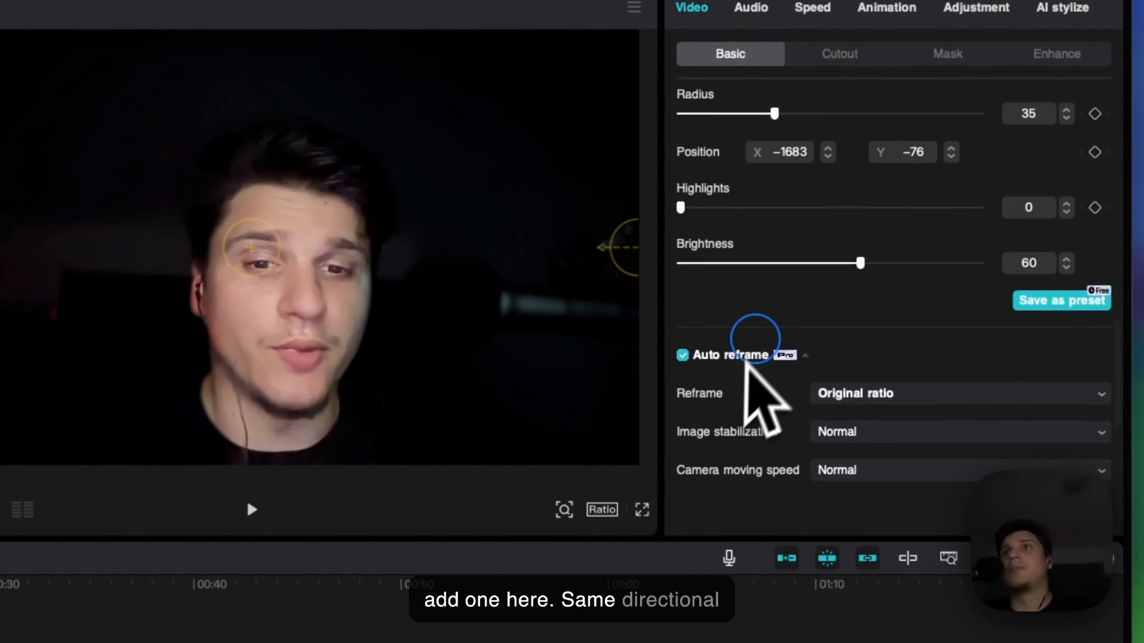
{"action": "scroll", "coordinate": [766, 374], "scroll_direction": "up", "scroll_amount": 3}
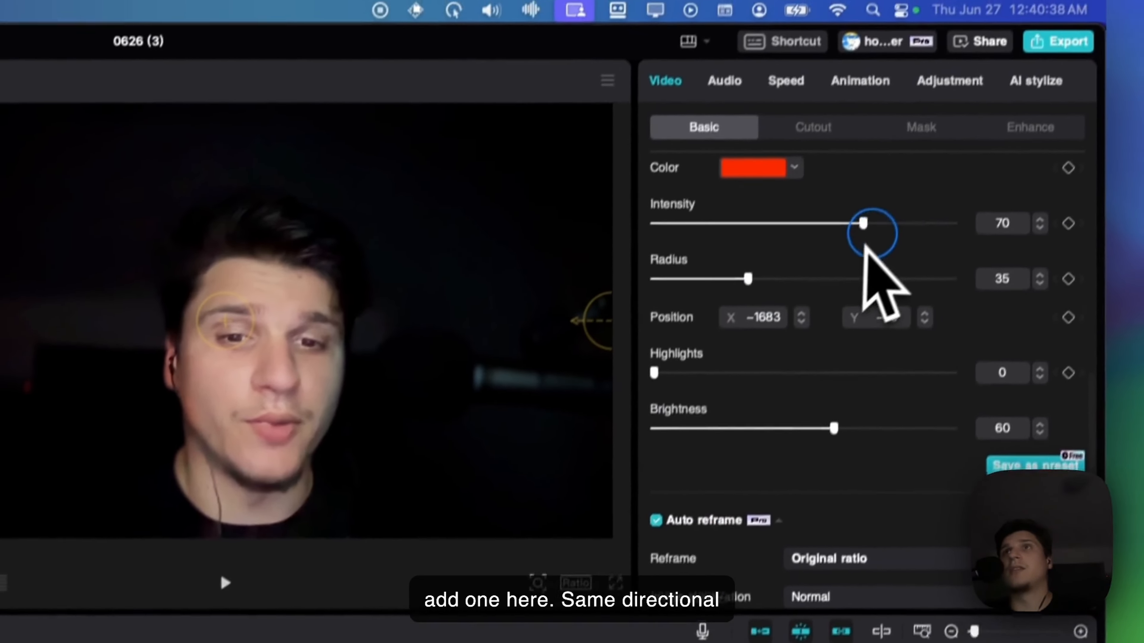
{"action": "left_click_drag", "start_coordinate": [863, 223], "coordinate": [1023, 224]}
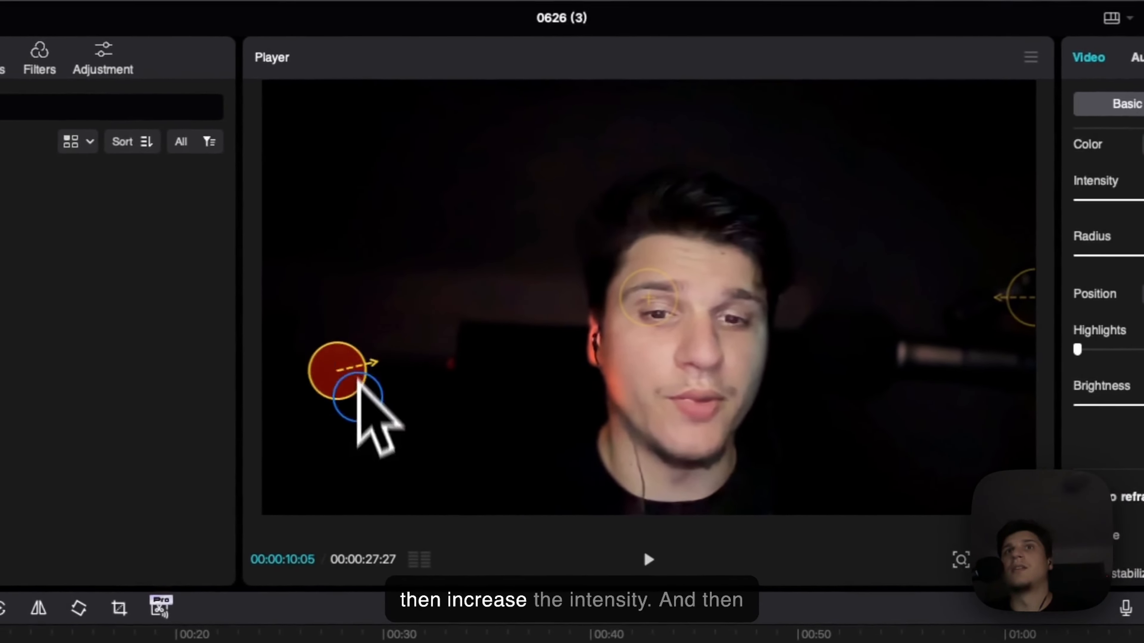
{"action": "left_click_drag", "start_coordinate": [359, 382], "coordinate": [350, 284]}
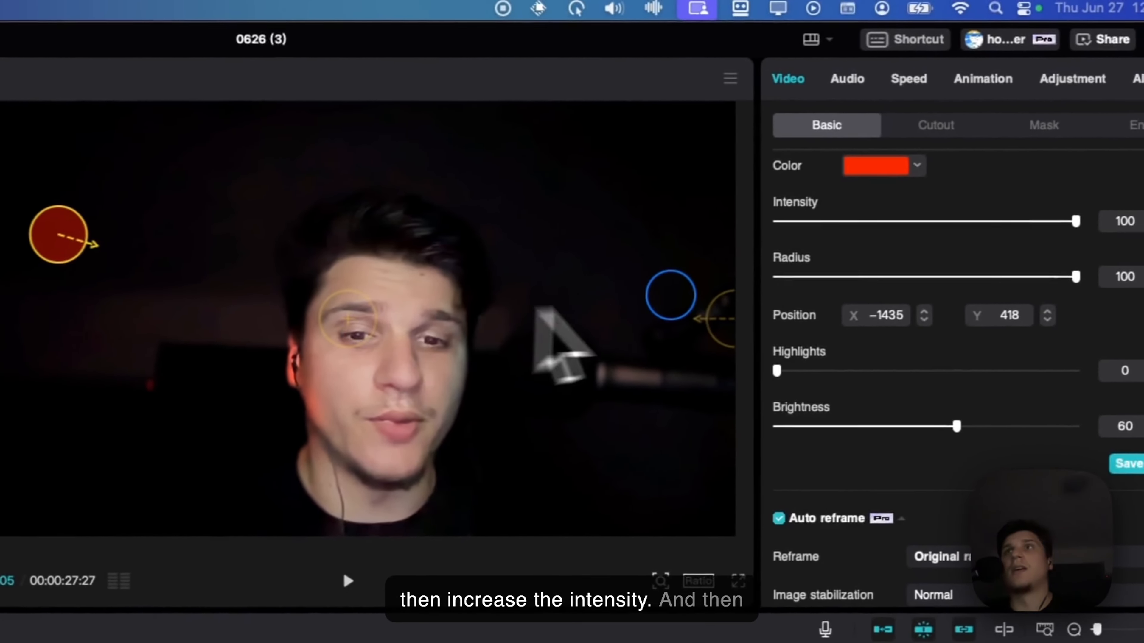
- Set the intensity and radius of the teal Light 2 to 100, with the light placed at about X 1370, Y 377
{"action": "scroll", "coordinate": [731, 323], "scroll_direction": "up", "scroll_amount": 2}
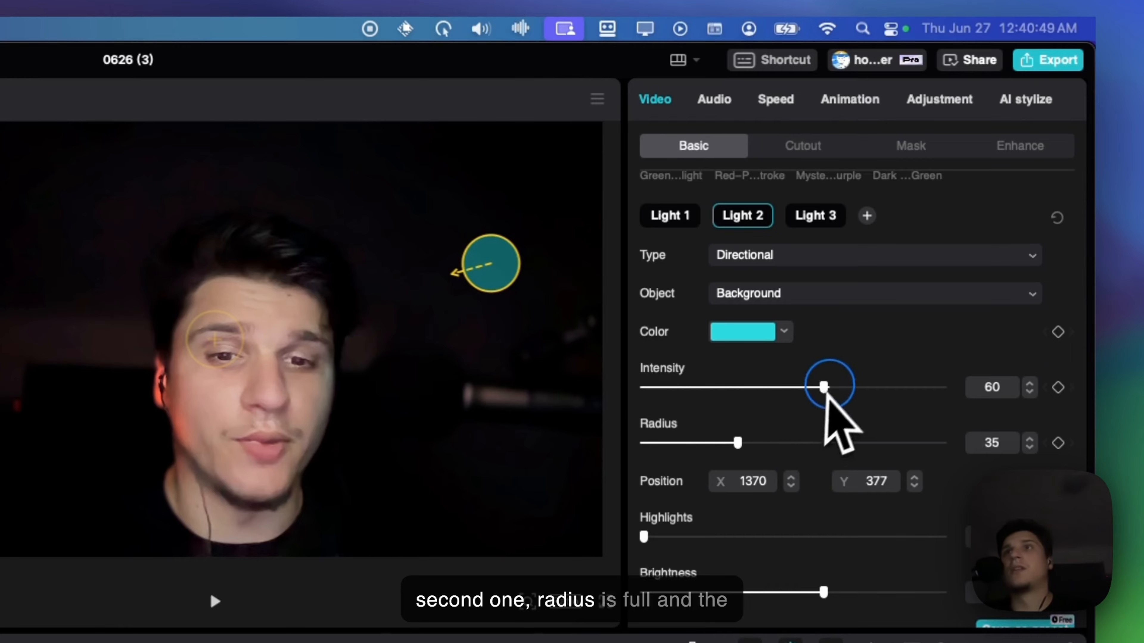
{"action": "left_click_drag", "start_coordinate": [824, 388], "coordinate": [950, 388]}
{"action": "left_click_drag", "start_coordinate": [737, 443], "coordinate": [950, 438]}
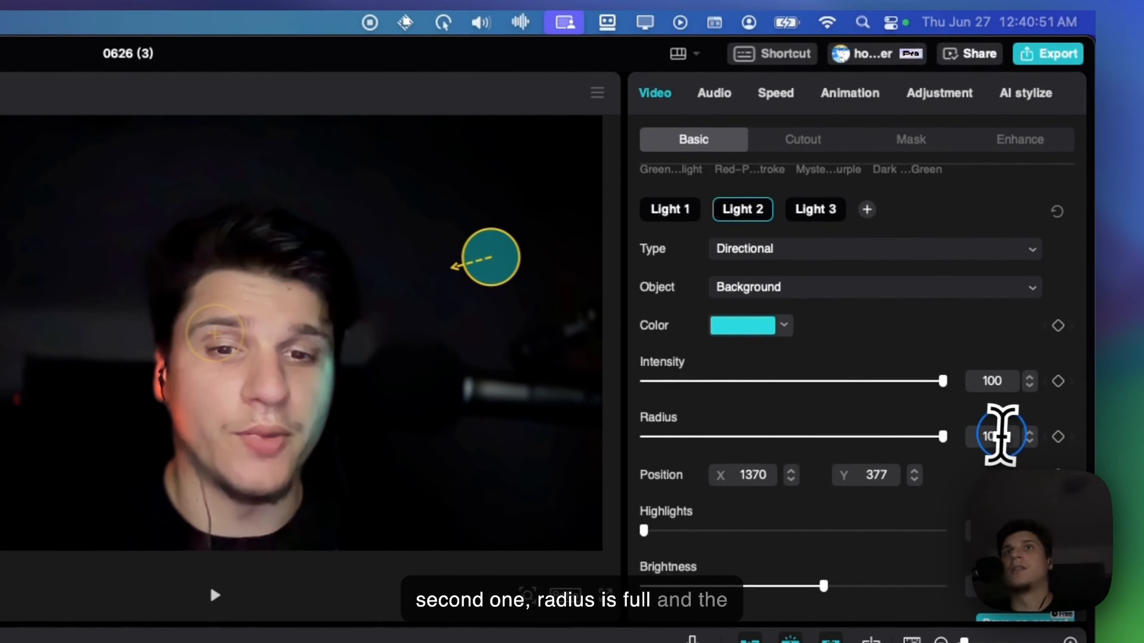
- Set the white Light 3's intensity to 100, move it to about X 881, Y 607 and scrub the clip to check the lighting
{"action": "left_click", "coordinate": [810, 211]}
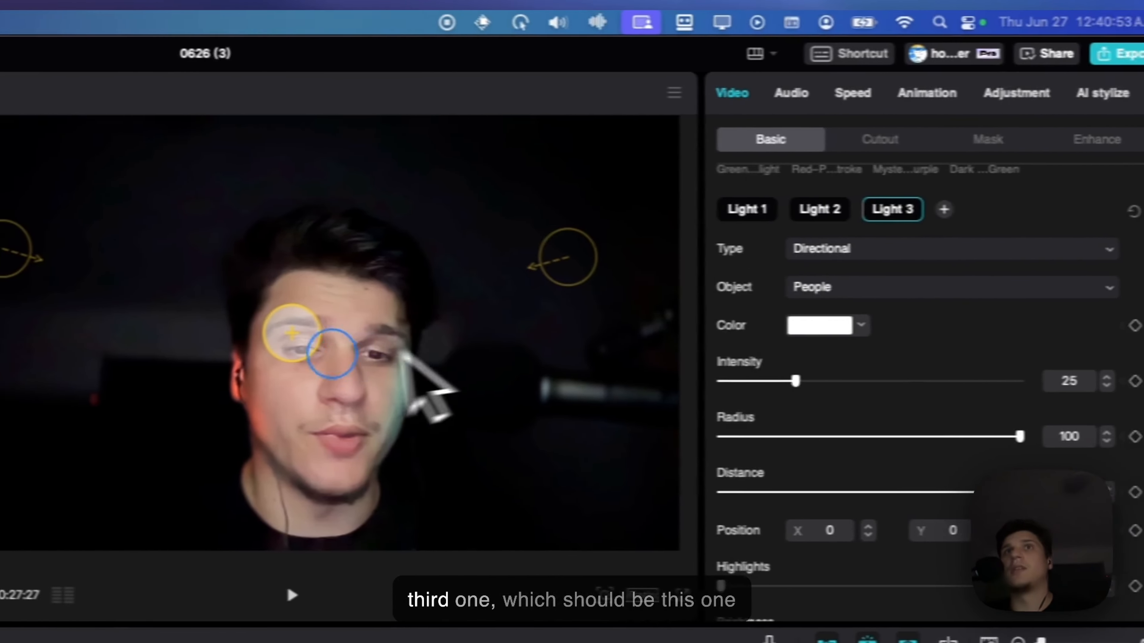
{"action": "left_click", "coordinate": [848, 326]}
{"action": "left_click_drag", "start_coordinate": [817, 389], "coordinate": [943, 360]}
{"action": "left_click", "coordinate": [997, 307]}
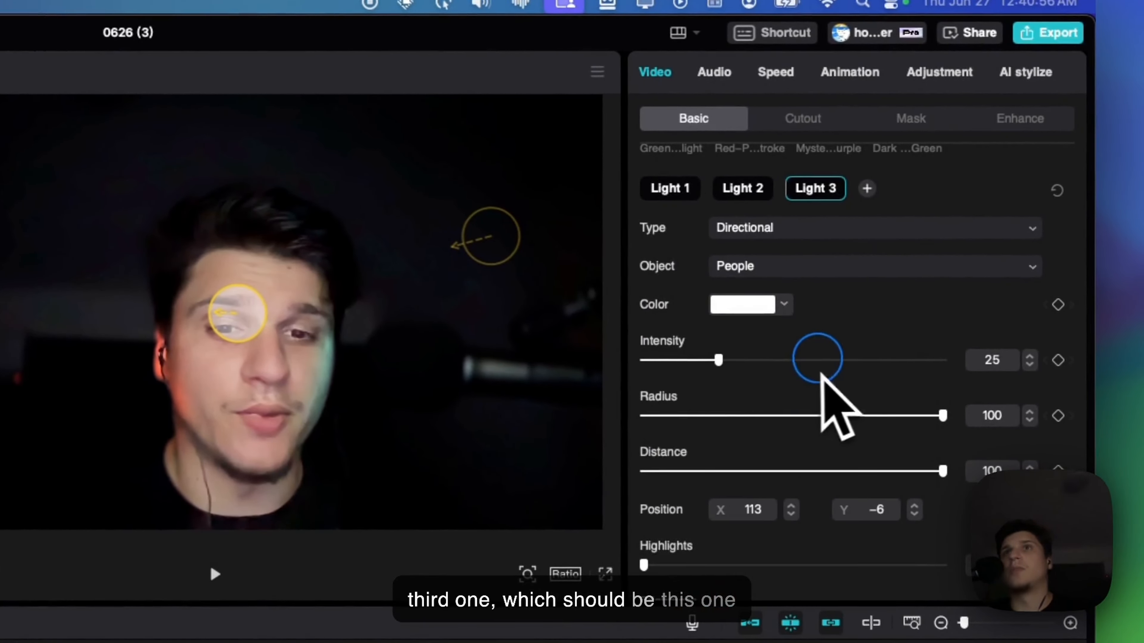
{"action": "left_click_drag", "start_coordinate": [237, 313], "coordinate": [340, 249]}
{"action": "left_click_drag", "start_coordinate": [579, 208], "coordinate": [621, 160]}
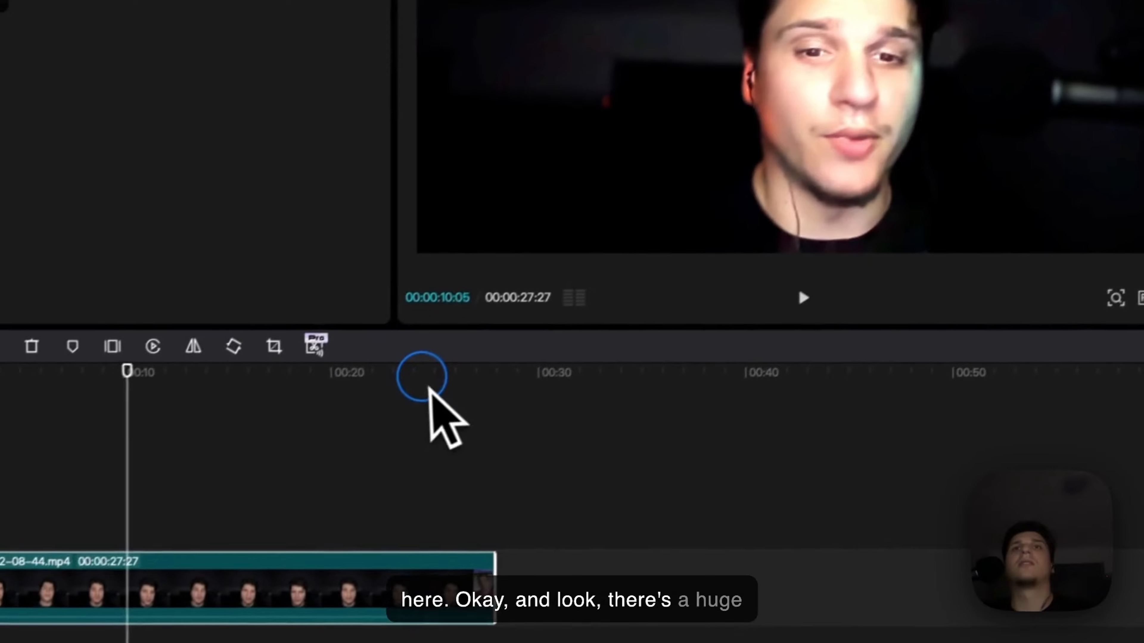
{"action": "left_click_drag", "start_coordinate": [422, 376], "coordinate": [473, 366]}
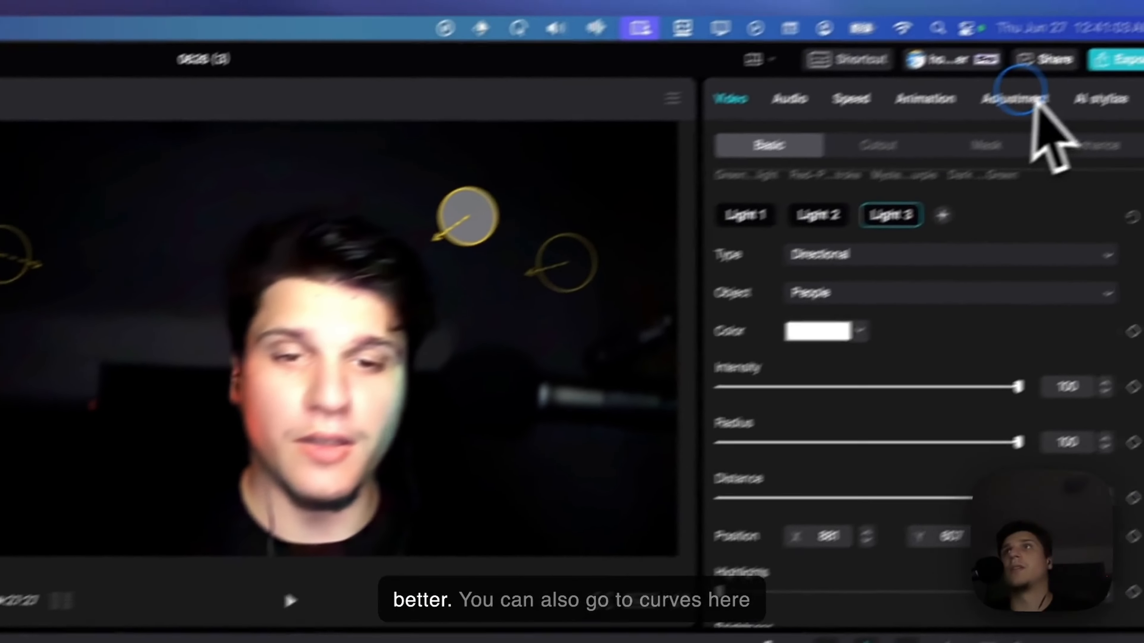
- Add three points to the clip's Brightness (Luma) curve and pull the middle one slightly down
{"action": "left_click", "coordinate": [951, 130]}
{"action": "left_click", "coordinate": [987, 178]}
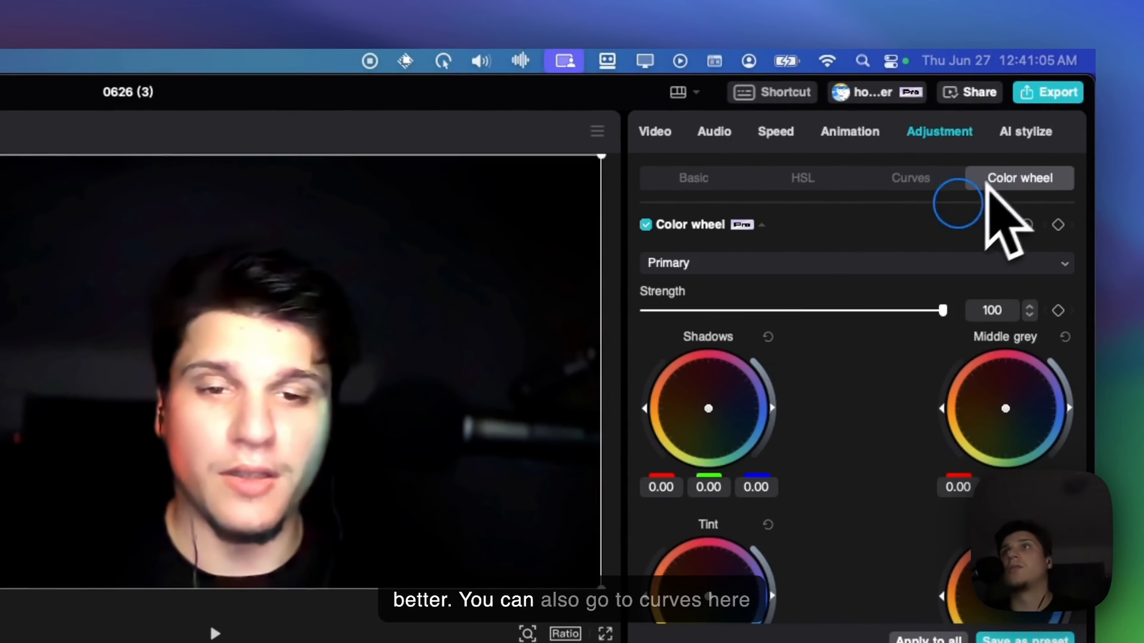
{"action": "left_click", "coordinate": [913, 179]}
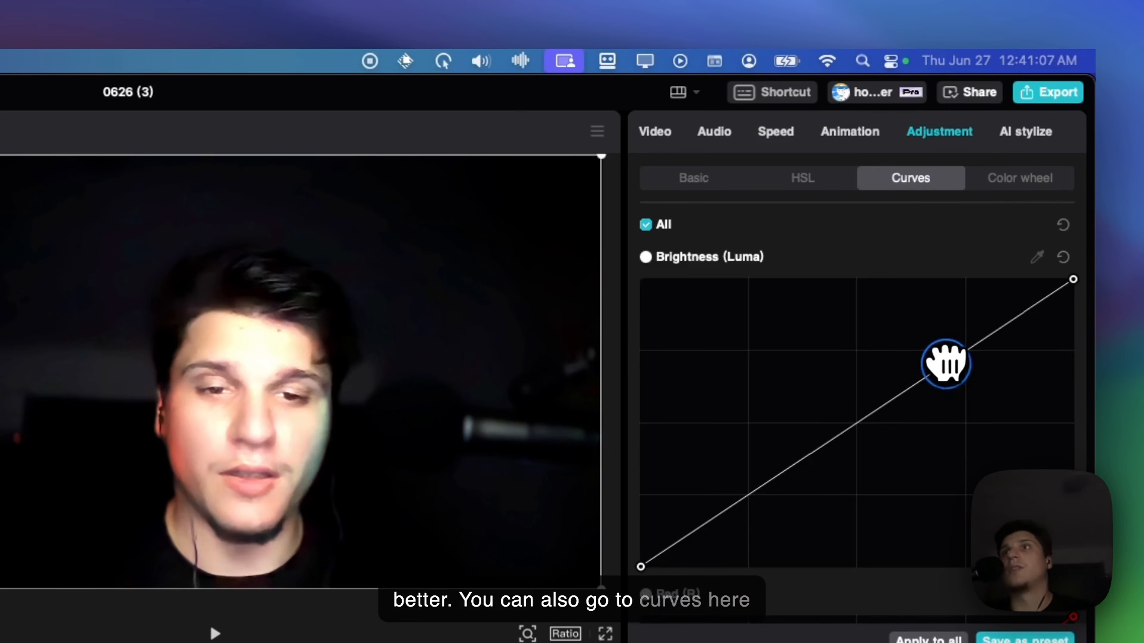
{"action": "left_click", "coordinate": [946, 364]}
{"action": "left_click", "coordinate": [773, 478]}
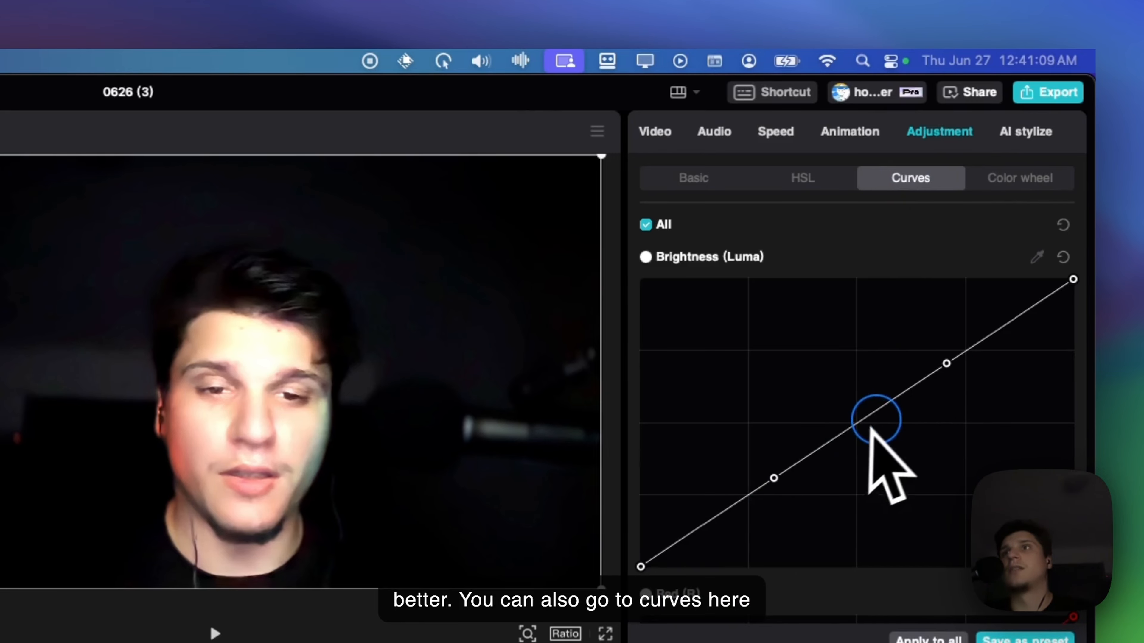
{"action": "mouse_move", "coordinate": [869, 414]}
{"action": "left_mouse_down"}
{"action": "mouse_move", "coordinate": [871, 453]}
{"action": "mouse_move", "coordinate": [855, 396]}
{"action": "mouse_move", "coordinate": [879, 427]}
{"action": "left_mouse_up"}
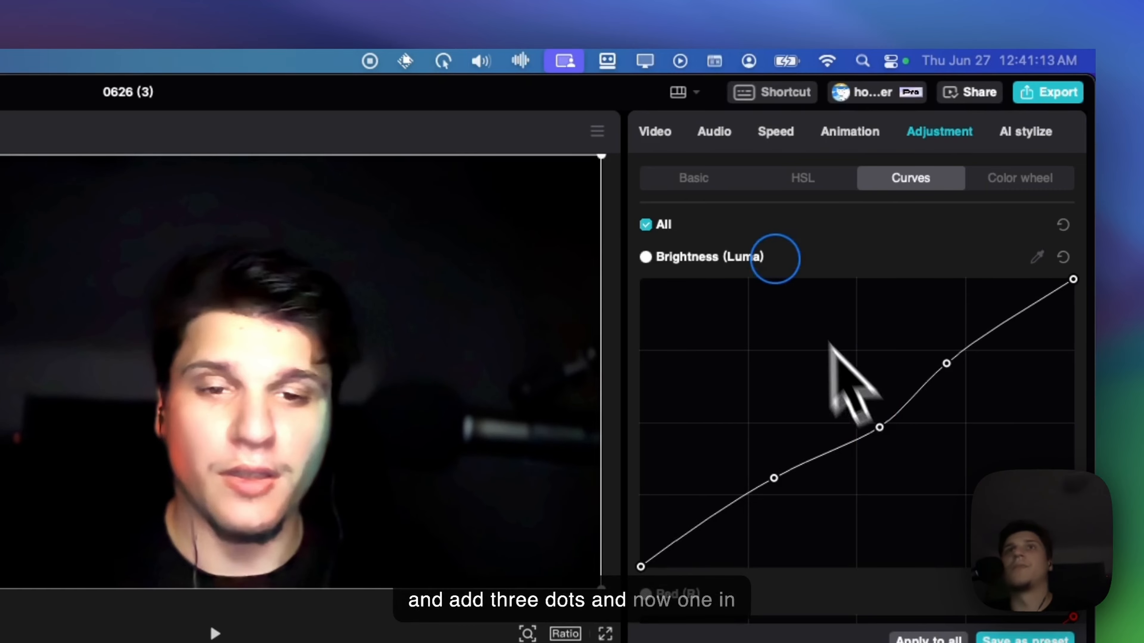
{"action": "left_click", "coordinate": [671, 130]}
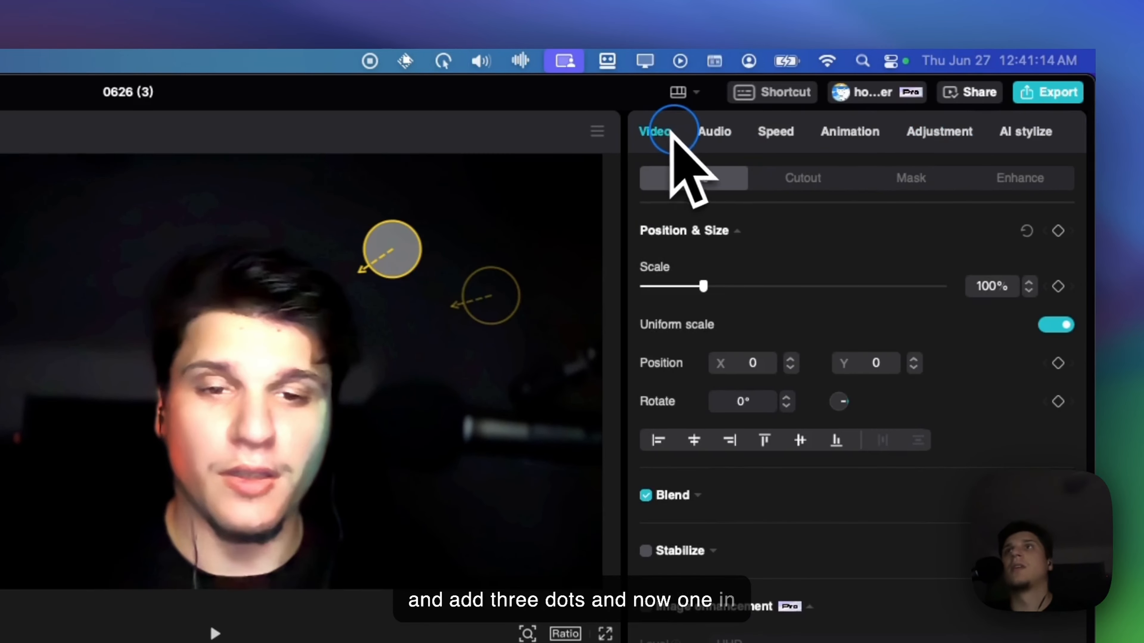
{"action": "left_click", "coordinate": [762, 140]}
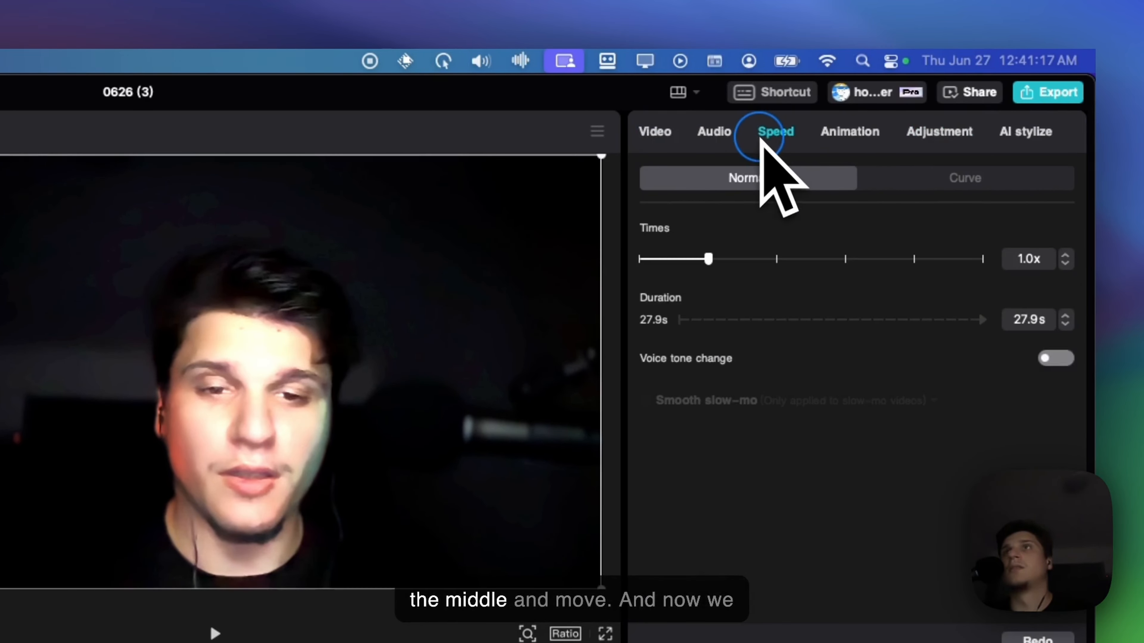
{"action": "left_click", "coordinate": [721, 140]}
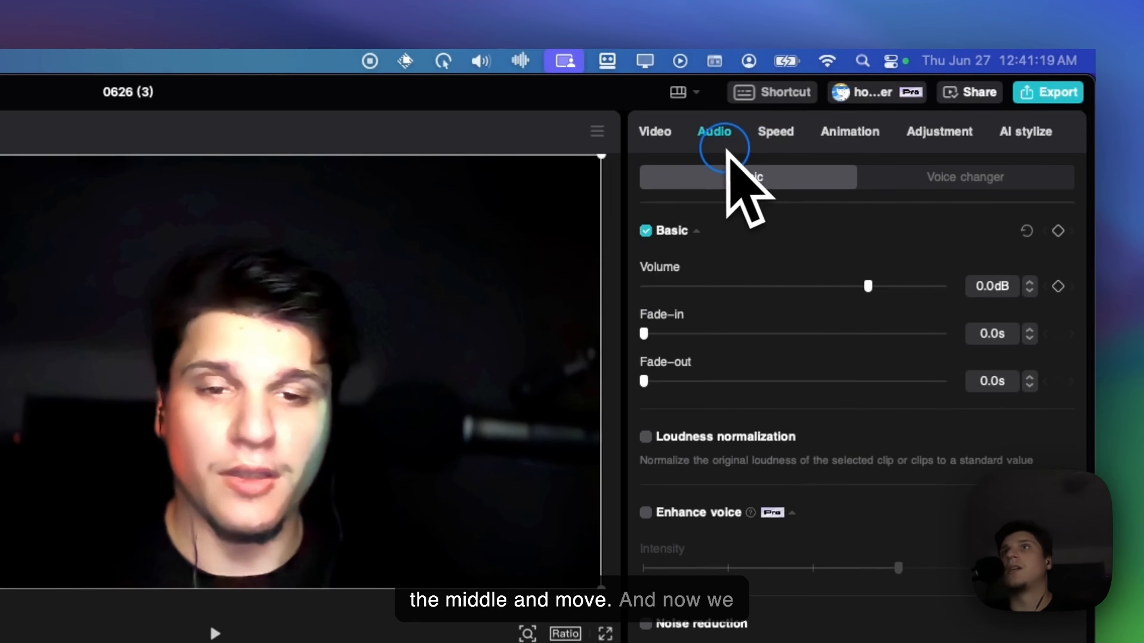
- Apply the Zoom 1 entrance animation to the talking-head clip and bring up the Out animations
{"action": "left_click", "coordinate": [840, 140]}
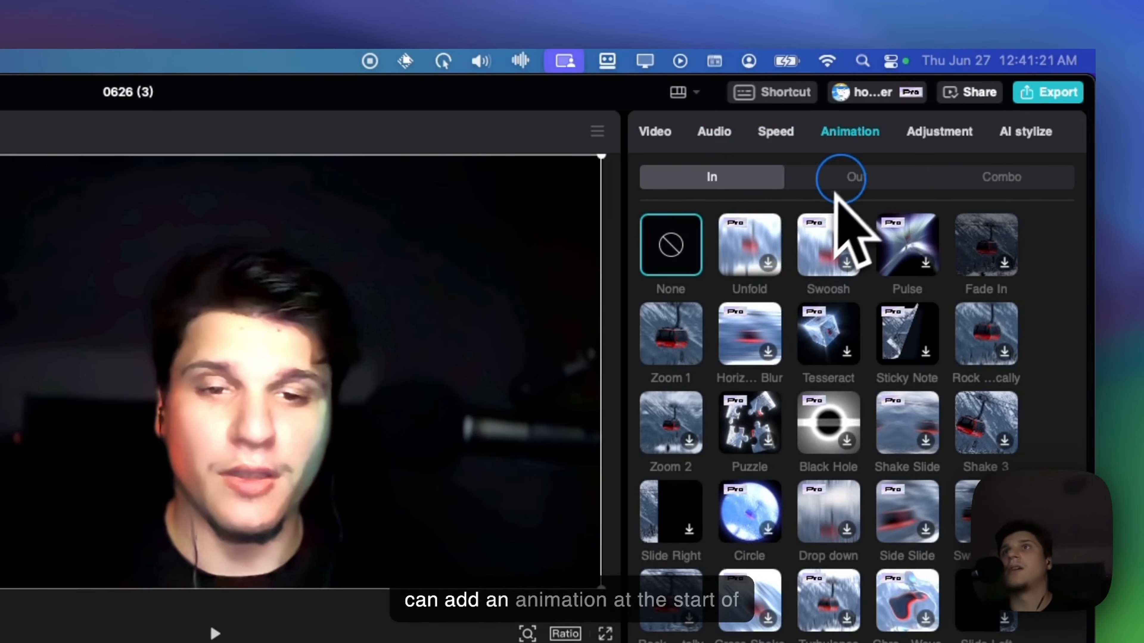
{"action": "left_click", "coordinate": [679, 344]}
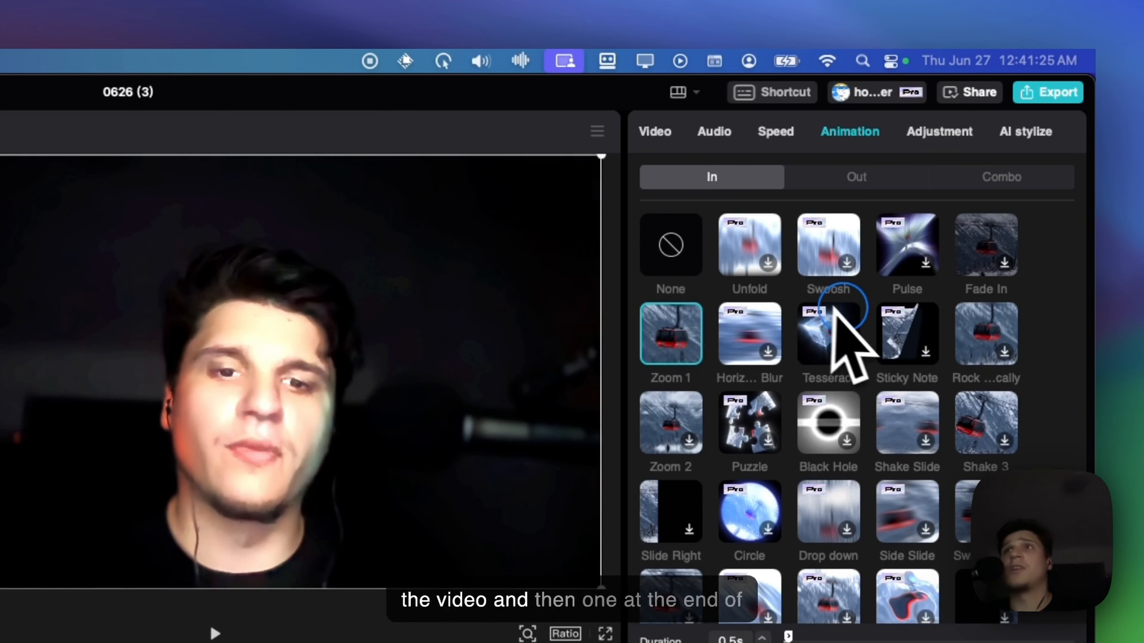
{"action": "left_click", "coordinate": [827, 179]}
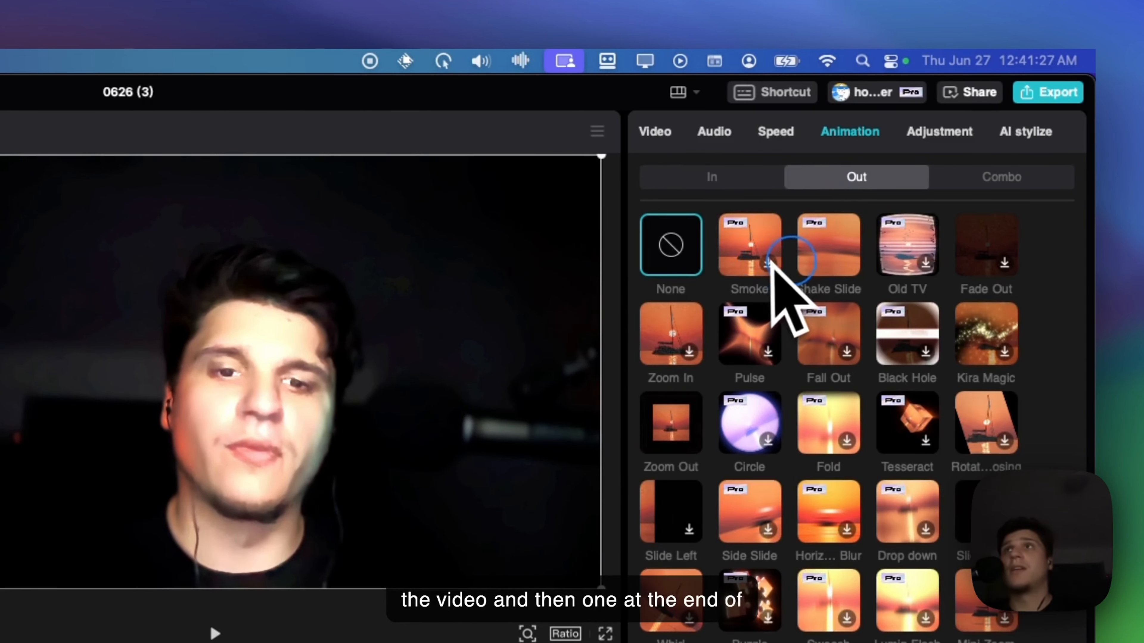